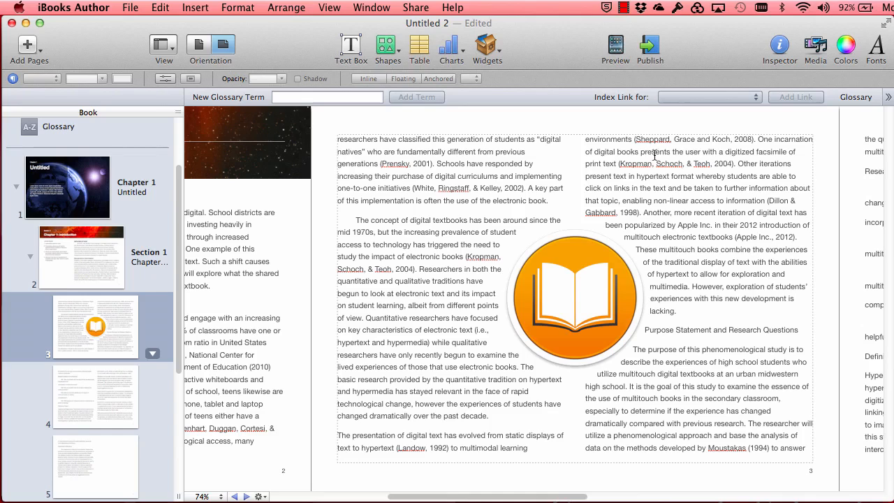
Step: Insert a Gallery widget on page 3 of the book
{"action": "left_click", "coordinate": [493, 47]}
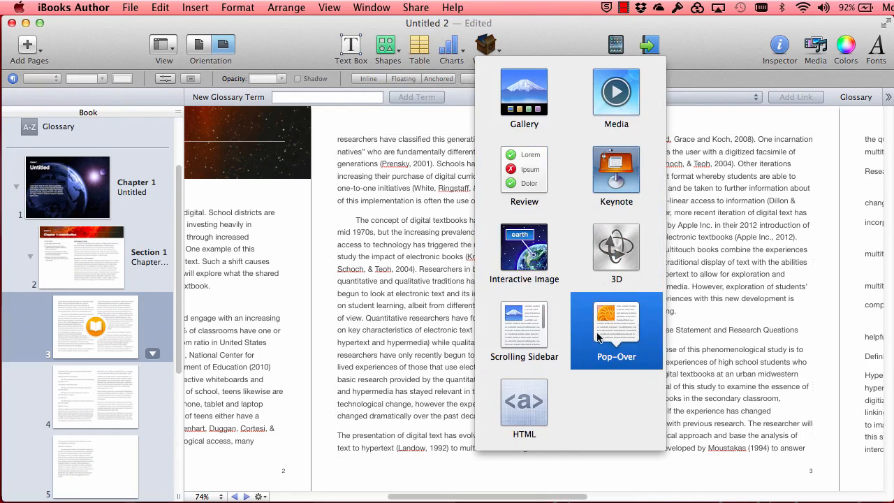
{"action": "left_click", "coordinate": [535, 105]}
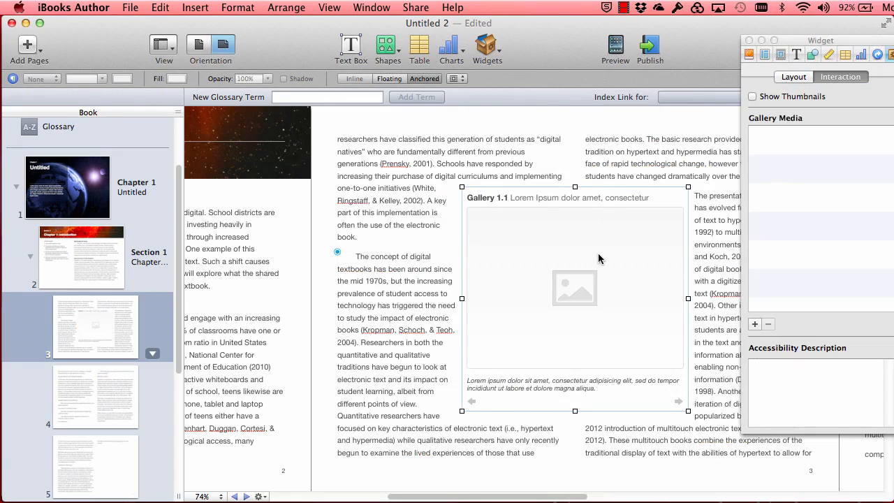
{"action": "scroll", "coordinate": [599, 258], "scroll_direction": "down", "scroll_amount": 1}
{"action": "scroll", "coordinate": [599, 259], "scroll_direction": "right", "scroll_amount": 1}
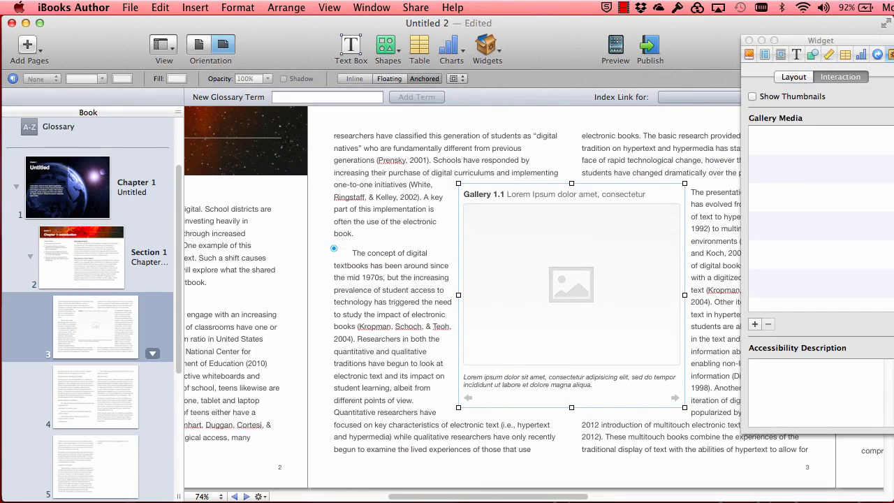
Step: Switch to Finder and preview the iBookIcon, Keynote Icon and MacBook_white.png files in the Images folder
{"action": "left_click", "coordinate": [227, 501]}
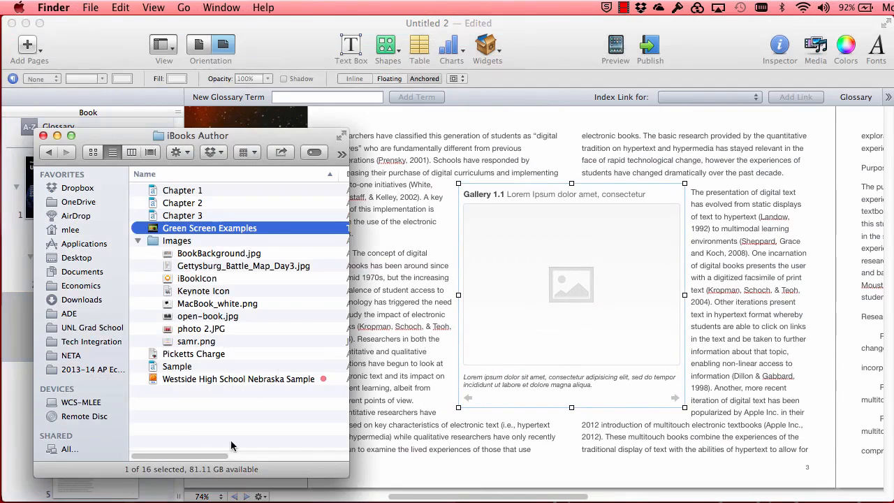
{"action": "left_click", "coordinate": [209, 254]}
{"action": "left_click", "coordinate": [209, 278]}
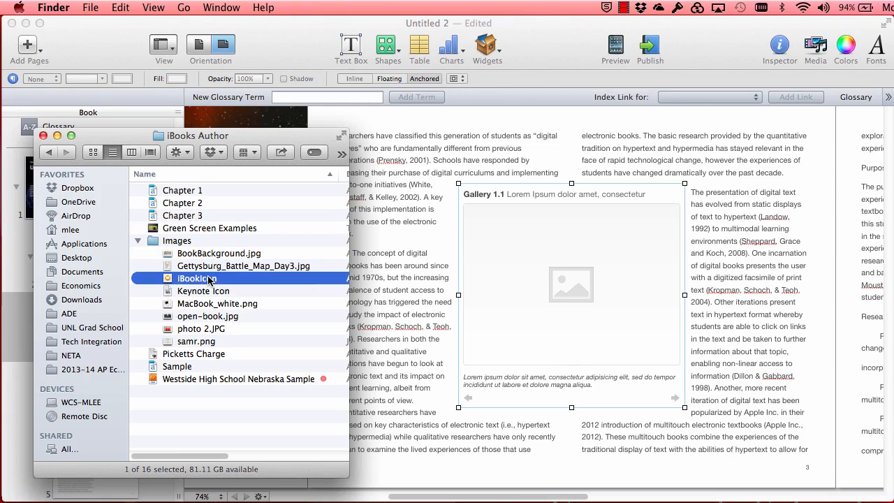
{"action": "key", "text": "space"}
{"action": "key", "text": "space"}
{"action": "key", "text": "Down"}
{"action": "key", "text": "space"}
{"action": "key", "text": "space"}
{"action": "key", "text": "Up"}
{"action": "key", "text": "Up"}
{"action": "key", "text": "Down"}
{"action": "key", "text": "Down"}
{"action": "key", "text": "Down"}
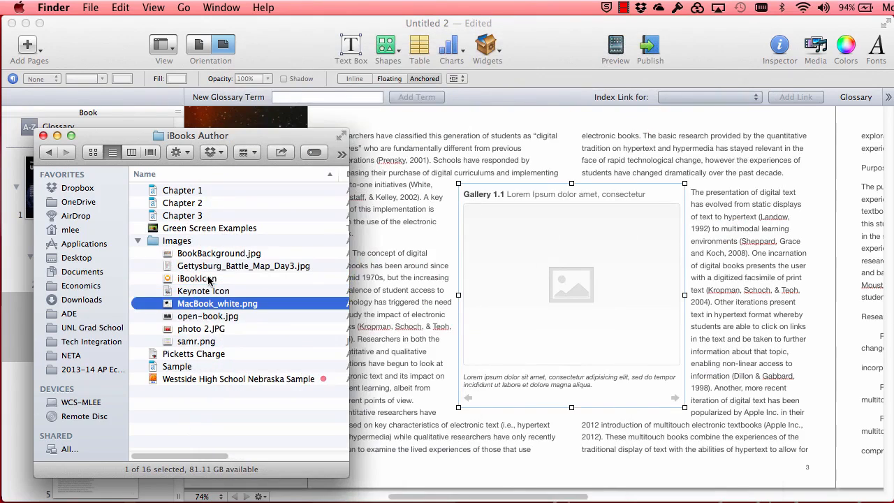
{"action": "key", "text": "space"}
{"action": "key", "text": "space"}
Step: Add the iBookIcon, Keynote Icon and MacBook_white.png files to the gallery together and flip through the images
{"action": "key", "text": "shift+Up"}
{"action": "key", "text": "shift+Up"}
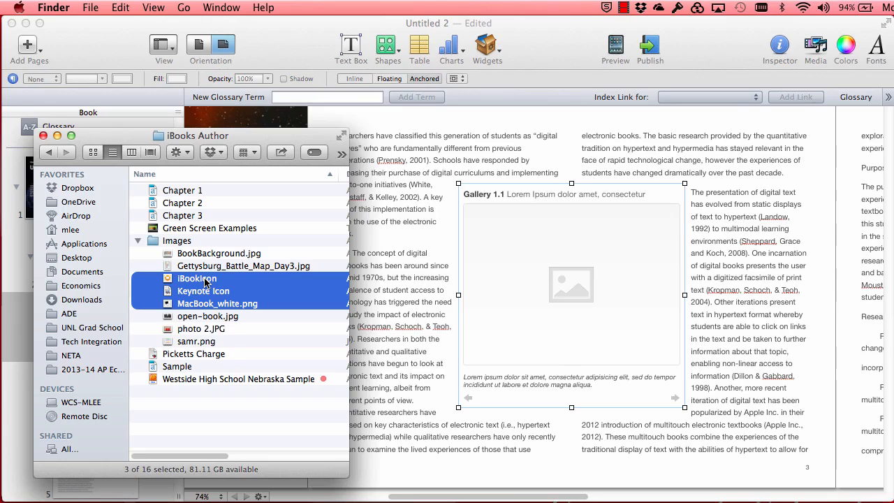
{"action": "left_click_drag", "start_coordinate": [208, 281], "coordinate": [599, 288]}
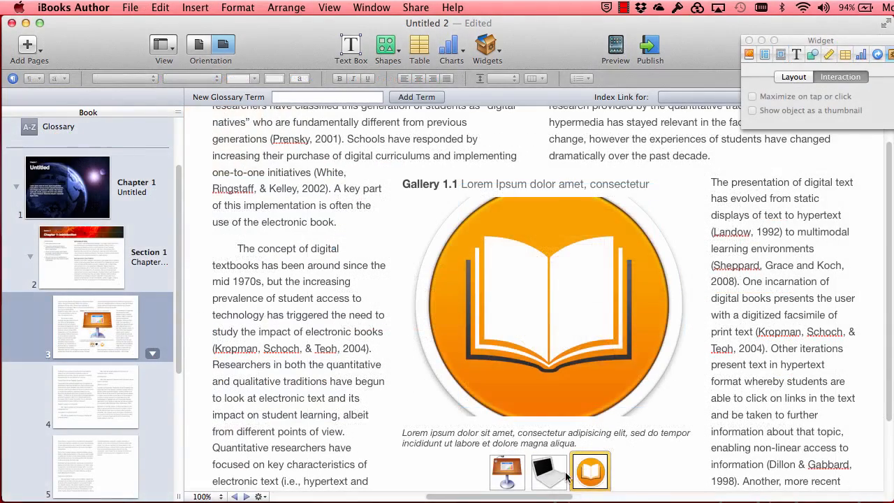
{"action": "left_click", "coordinate": [548, 475]}
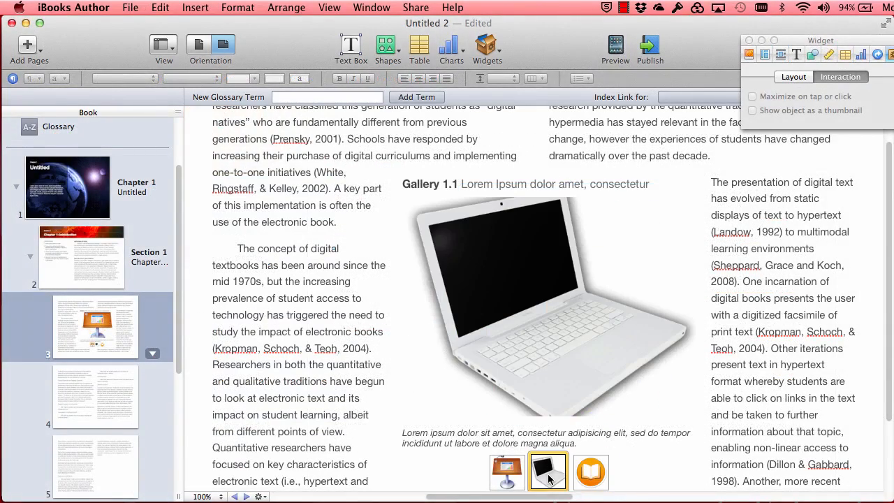
{"action": "left_click", "coordinate": [521, 478]}
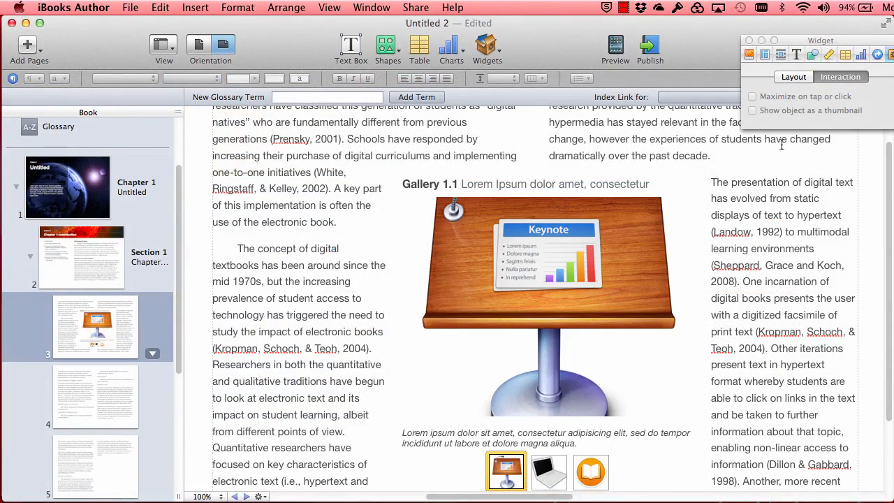
Step: Reorder the gallery media so iBookIcon.tiff comes first, followed by Keynote Icon.pdf and MacBook_white.png
{"action": "left_click", "coordinate": [569, 372]}
{"action": "left_click_drag", "start_coordinate": [864, 44], "coordinate": [818, 70]}
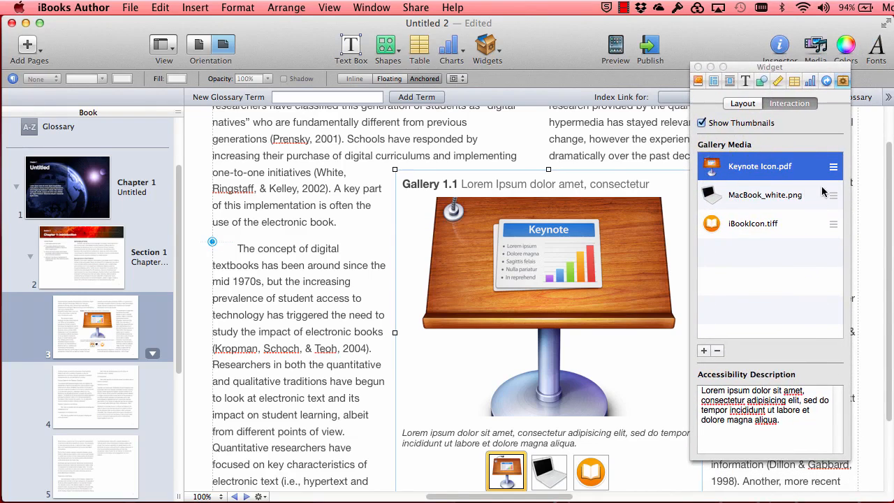
{"action": "left_click_drag", "start_coordinate": [833, 195], "coordinate": [834, 162]}
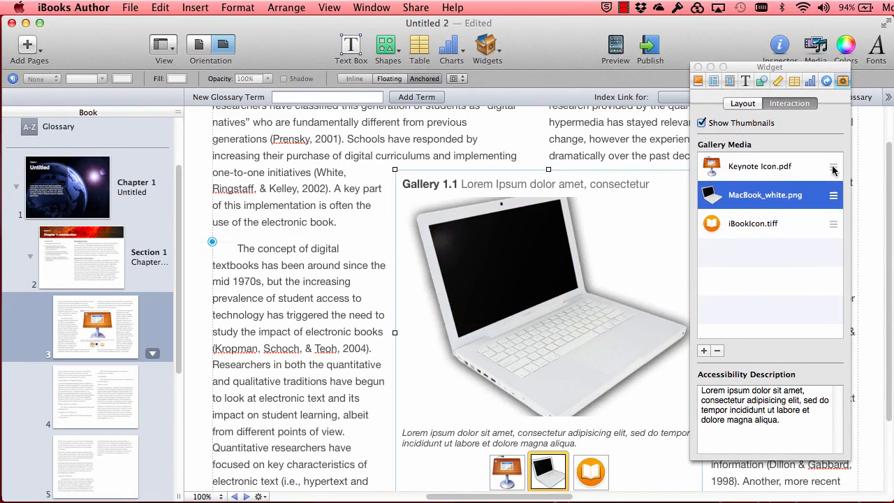
{"action": "mouse_move", "coordinate": [833, 223]}
{"action": "left_mouse_down"}
{"action": "mouse_move", "coordinate": [833, 172]}
{"action": "mouse_move", "coordinate": [835, 217]}
{"action": "left_mouse_up"}
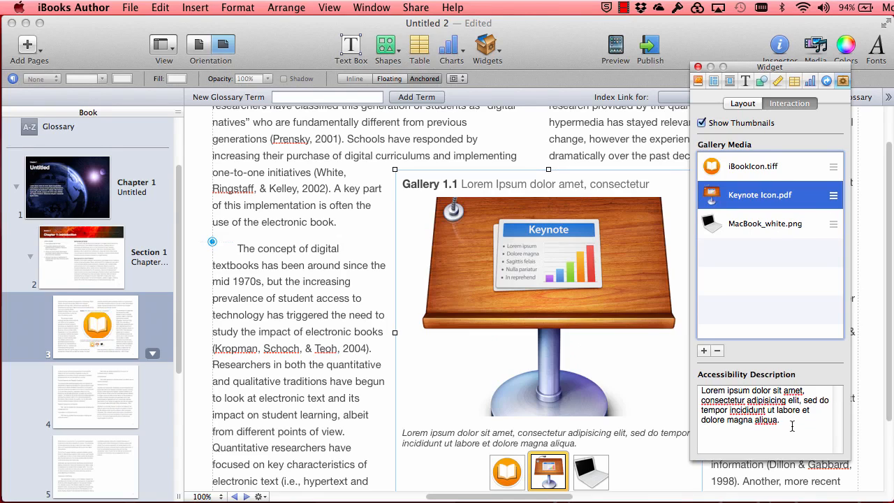
Step: Show iBookIcon.tiff in the gallery and highlight its accessibility description text
{"action": "left_click_drag", "start_coordinate": [792, 426], "coordinate": [665, 372]}
{"action": "left_click", "coordinate": [746, 161]}
{"action": "left_click", "coordinate": [753, 169]}
{"action": "left_click_drag", "start_coordinate": [797, 436], "coordinate": [688, 389]}
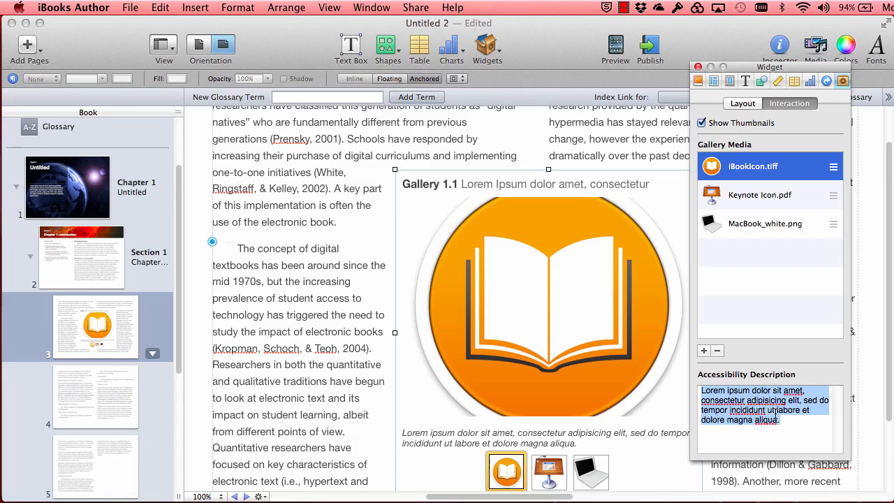
Step: Replace the placeholder caption of the iBookIcon gallery image with "The iBook icon"
{"action": "scroll", "coordinate": [563, 419], "scroll_direction": "down", "scroll_amount": 1}
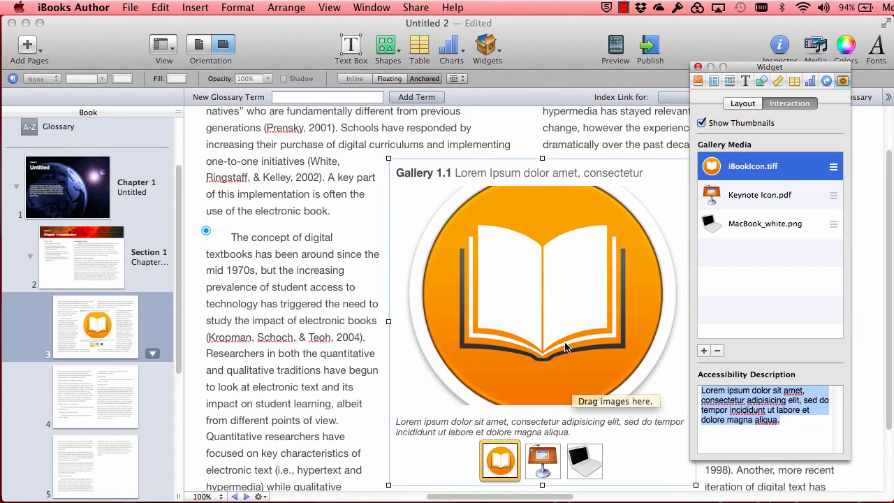
{"action": "triple_click", "coordinate": [516, 427]}
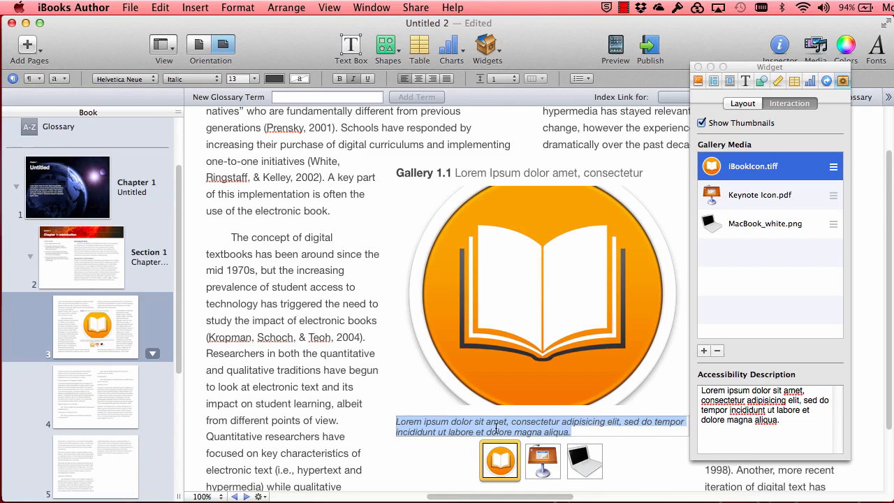
{"action": "type", "text": "T"}
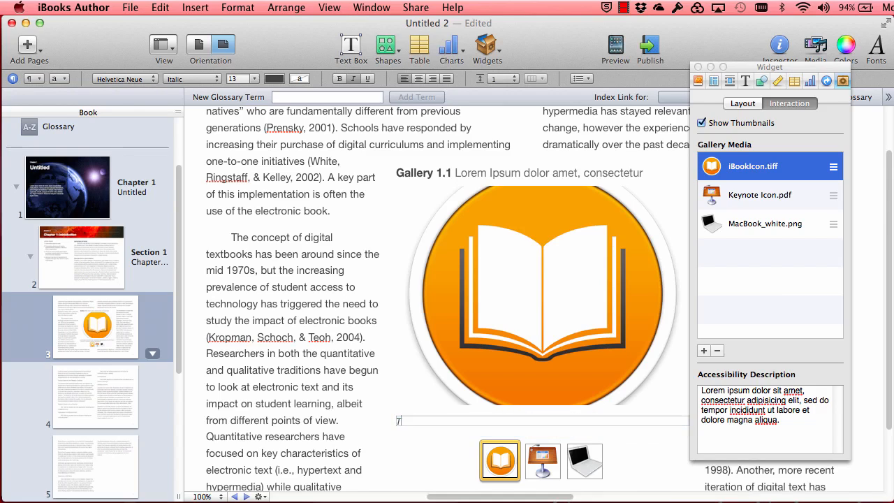
{"action": "type", "text": "he iBook"}
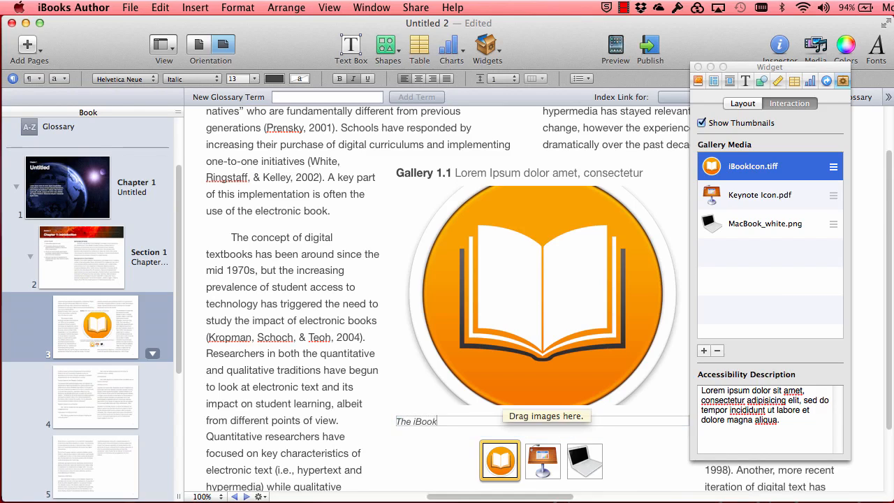
{"action": "type", "text": " icon"}
Step: Replace the Keynote image's placeholder caption with "THis is an example of the types of widgets that you can put into the ibook."
{"action": "left_click", "coordinate": [545, 464]}
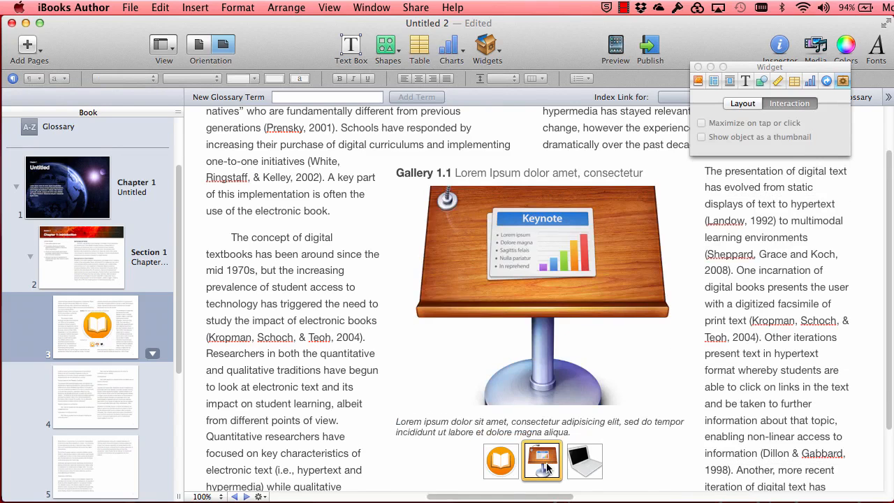
{"action": "left_click", "coordinate": [557, 431]}
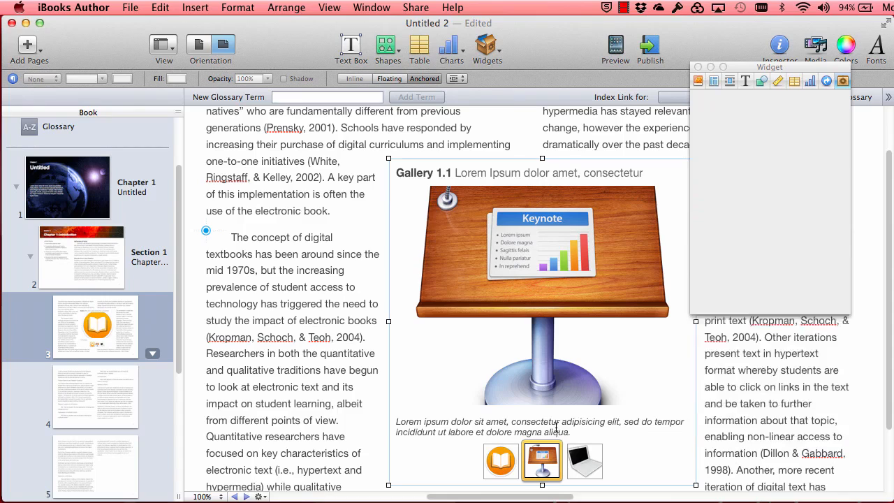
{"action": "left_click", "coordinate": [557, 432]}
{"action": "left_click", "coordinate": [556, 431]}
{"action": "type", "text": "THis is "}
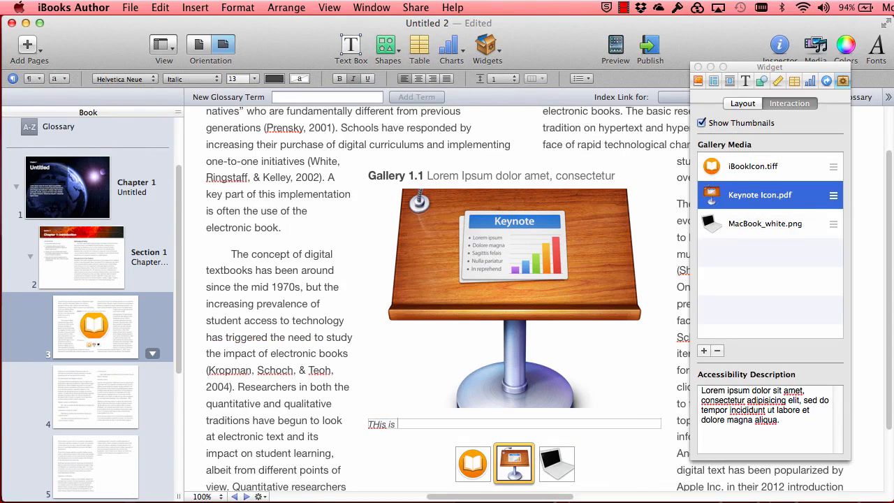
{"action": "type", "text": "the"}
{"action": "type", "text": "xample of the "}
{"action": "type", "text": "types of widgets that you can put i"}
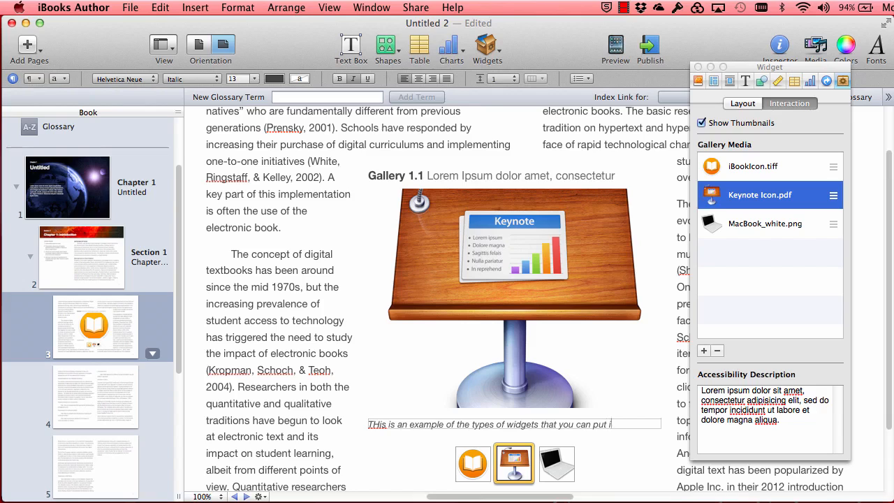
{"action": "type", "text": "nto the ibook."}
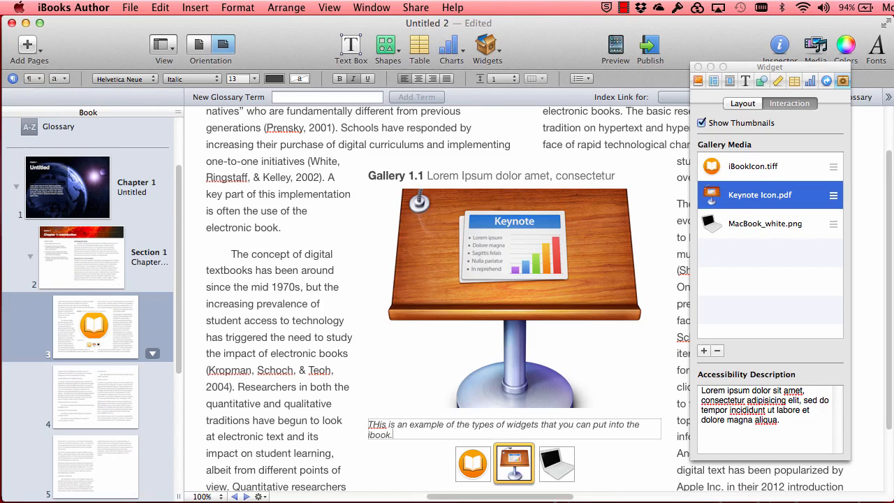
{"action": "left_click", "coordinate": [369, 405]}
{"action": "left_click", "coordinate": [409, 422]}
{"action": "left_click", "coordinate": [707, 400]}
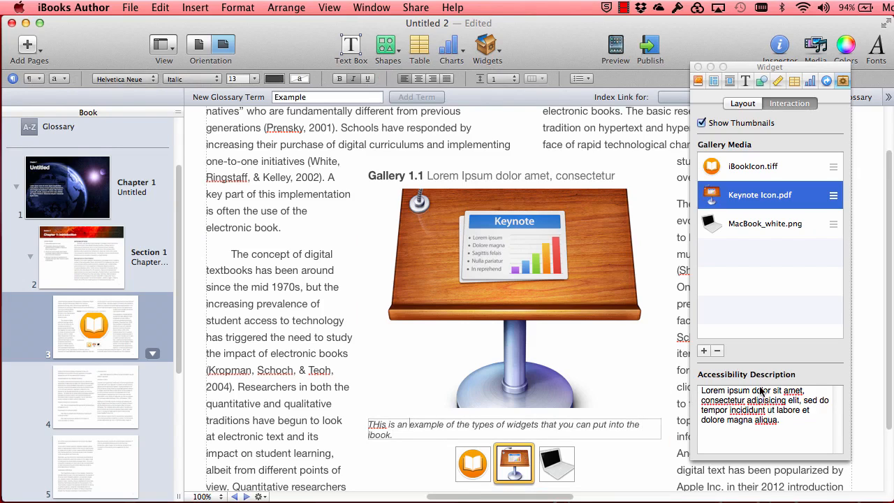
Step: Go through the three gallery images in order and review their individual captions
{"action": "left_click", "coordinate": [479, 477]}
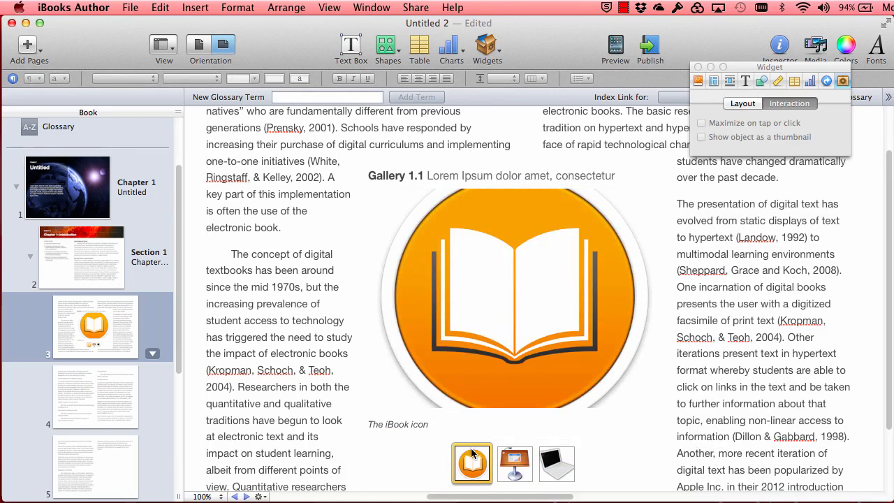
{"action": "left_click", "coordinate": [510, 467]}
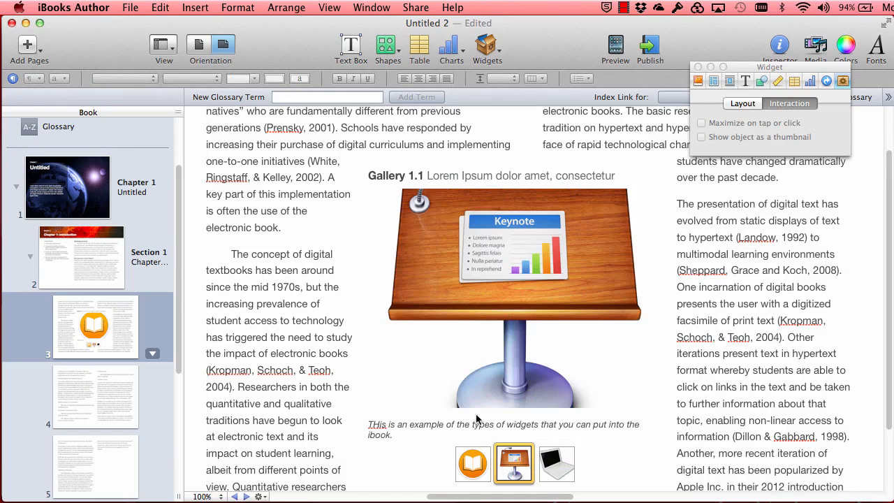
{"action": "left_click", "coordinate": [556, 457]}
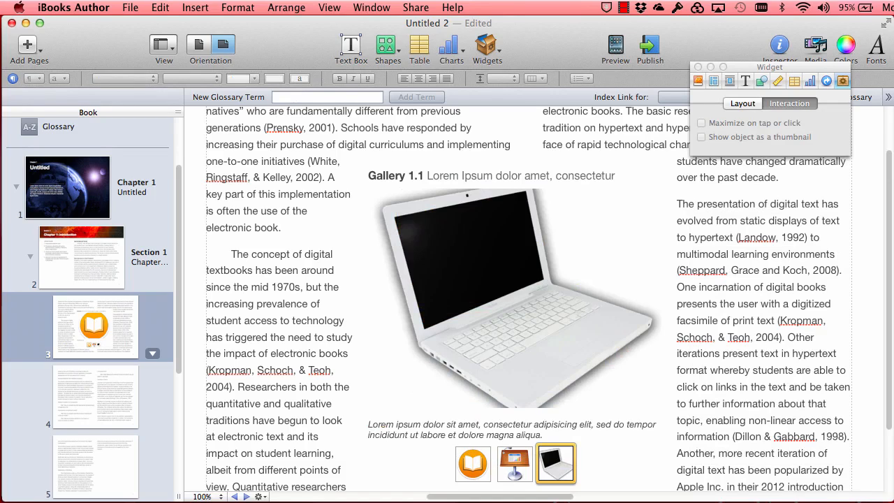
Step: Delete the Gallery widget from page 3 and insert a Review widget in its place
{"action": "left_click", "coordinate": [541, 359]}
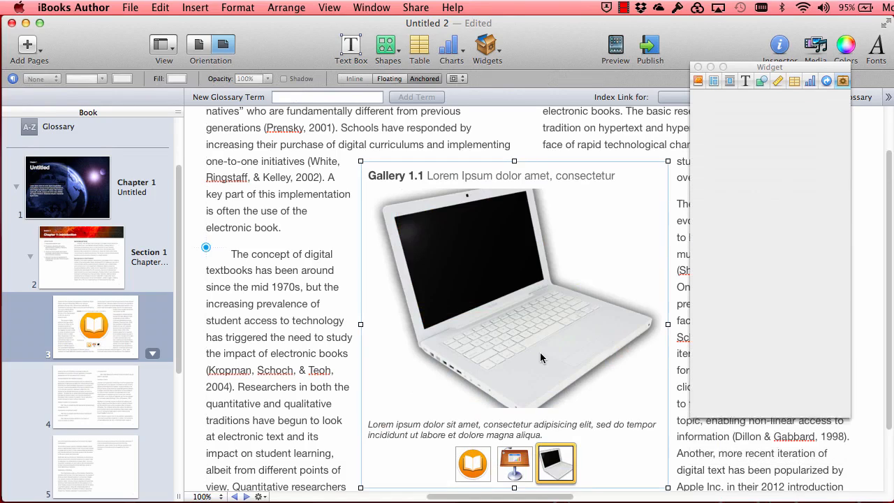
{"action": "key", "text": "Delete"}
{"action": "left_click", "coordinate": [495, 49]}
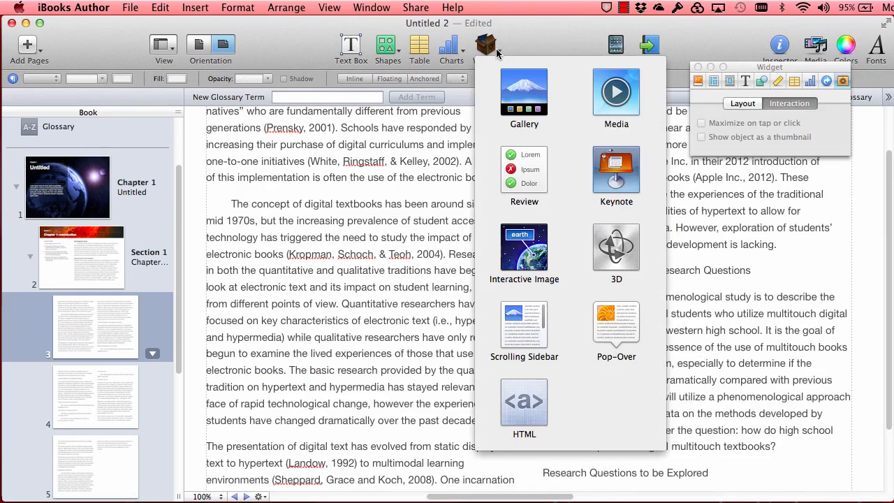
{"action": "left_click", "coordinate": [498, 158]}
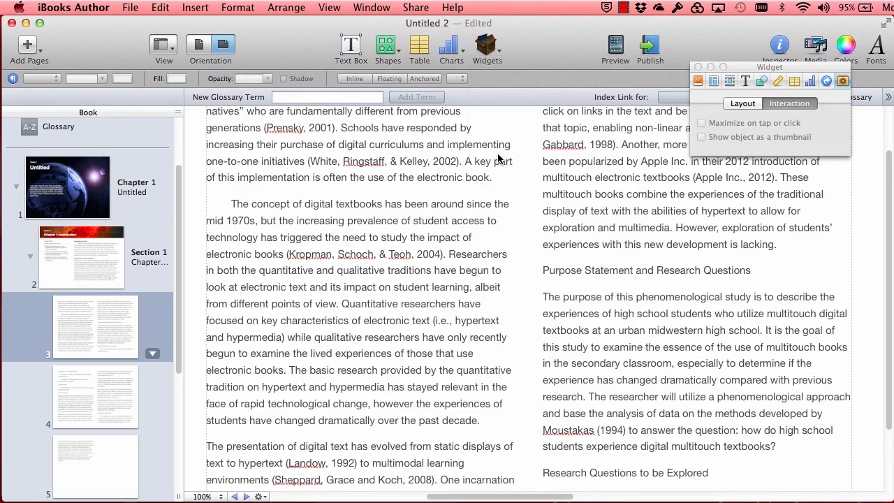
{"action": "left_click", "coordinate": [533, 304]}
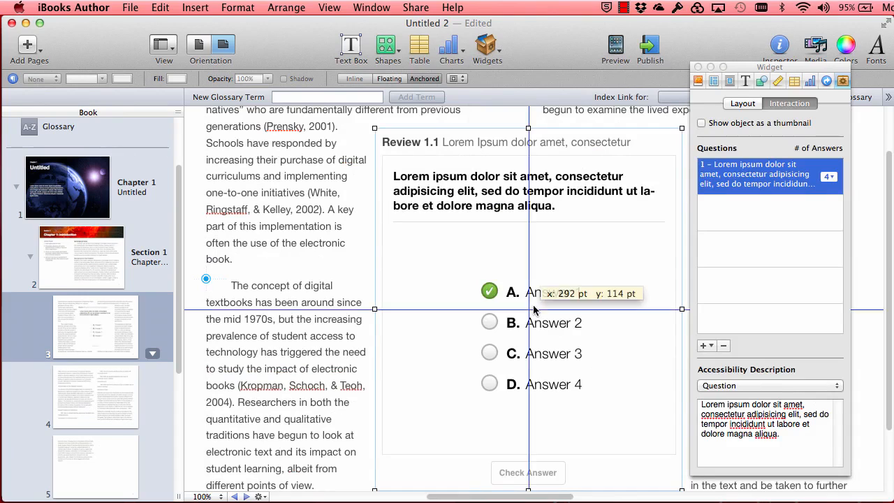
Step: Try the Review widget over the page's second text column, and reposition it near the middle of the page between both columns
{"action": "left_click", "coordinate": [203, 497]}
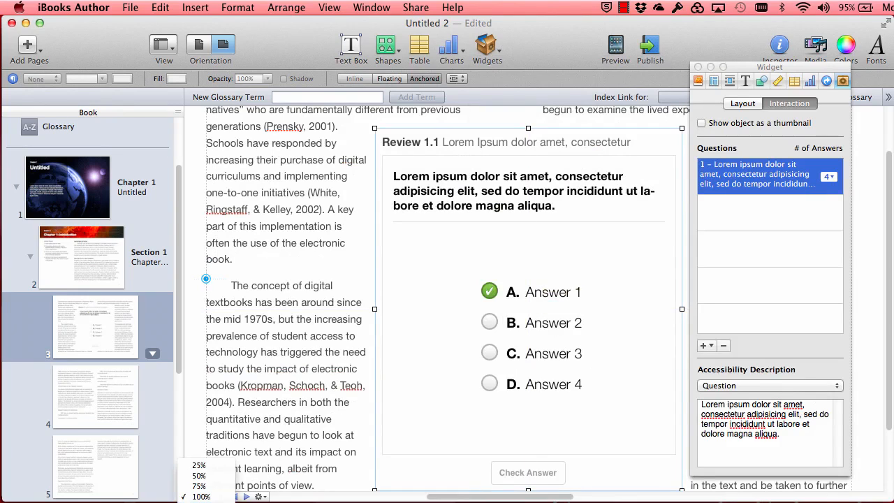
{"action": "left_click", "coordinate": [200, 486]}
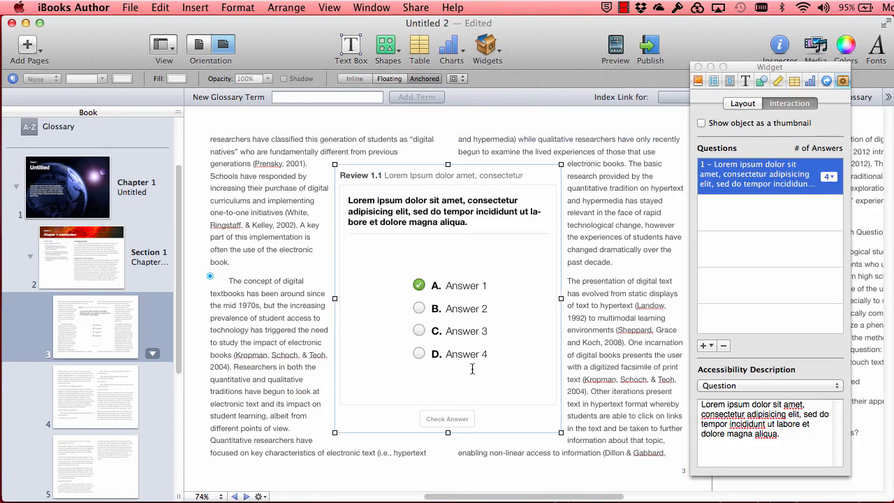
{"action": "left_click_drag", "start_coordinate": [535, 330], "coordinate": [605, 290]}
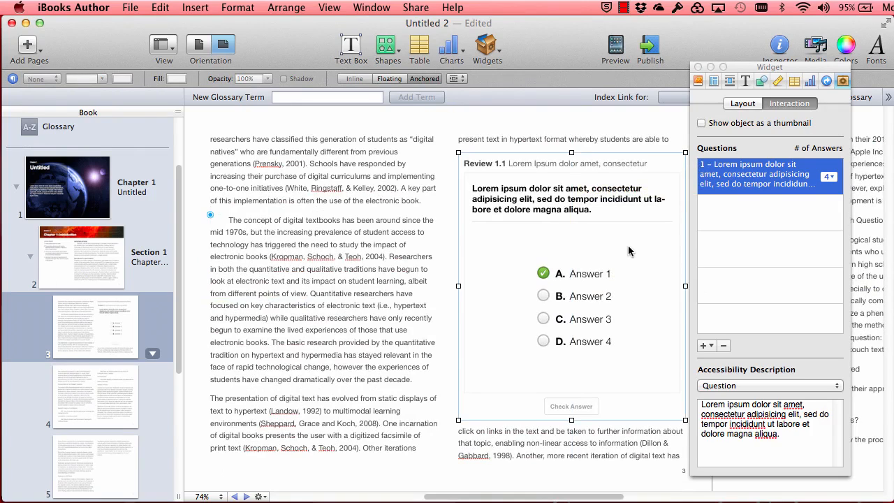
{"action": "left_click_drag", "start_coordinate": [629, 251], "coordinate": [528, 264]}
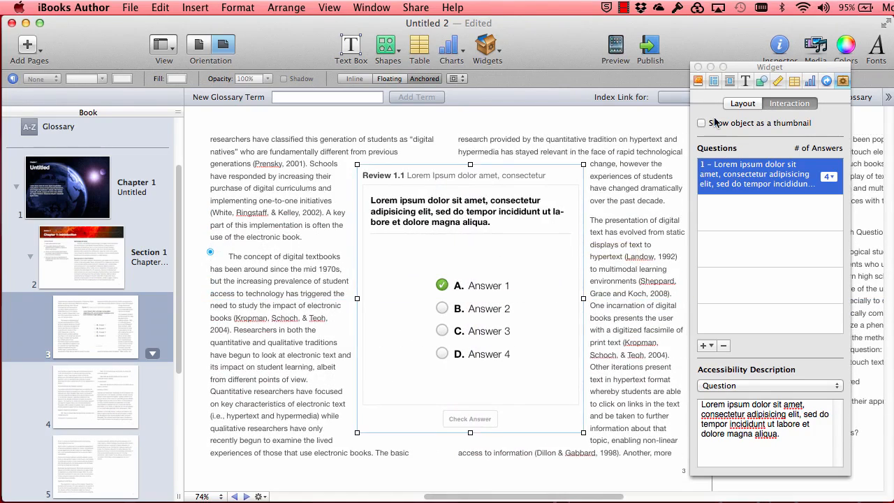
Step: Browse the question types and add a label-to-target question as the Review widget's second question
{"action": "left_click", "coordinate": [704, 347]}
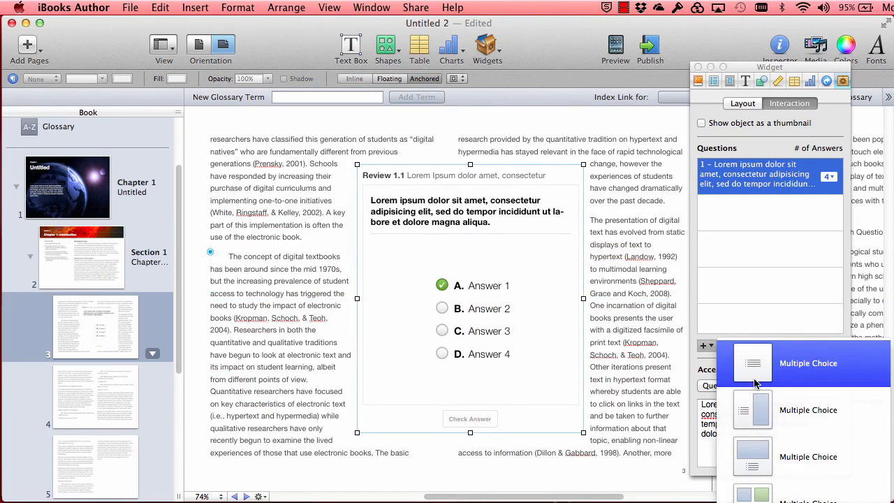
{"action": "scroll", "coordinate": [828, 472], "scroll_direction": "down", "scroll_amount": 2}
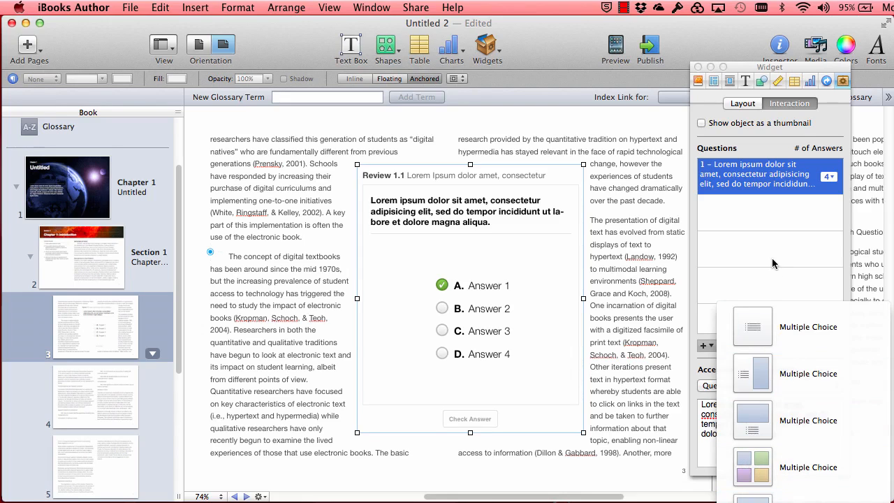
{"action": "left_click", "coordinate": [767, 43]}
{"action": "left_click_drag", "start_coordinate": [765, 65], "coordinate": [760, 19]}
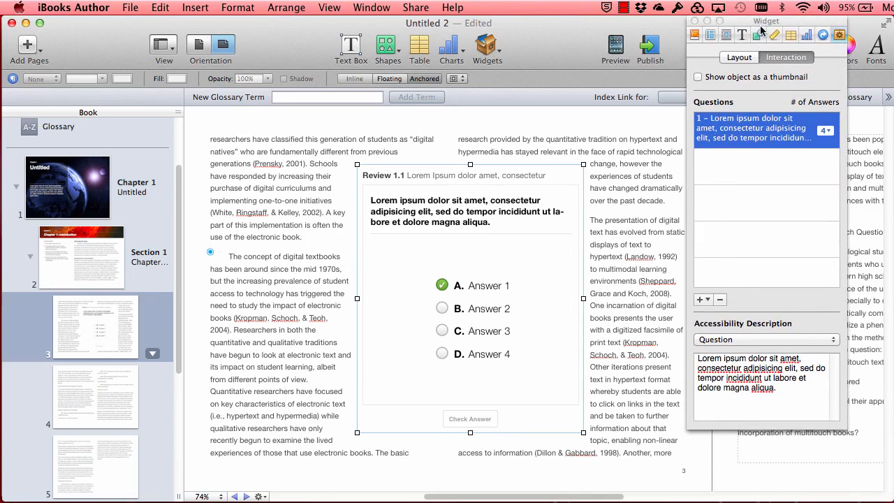
{"action": "left_click", "coordinate": [703, 300]}
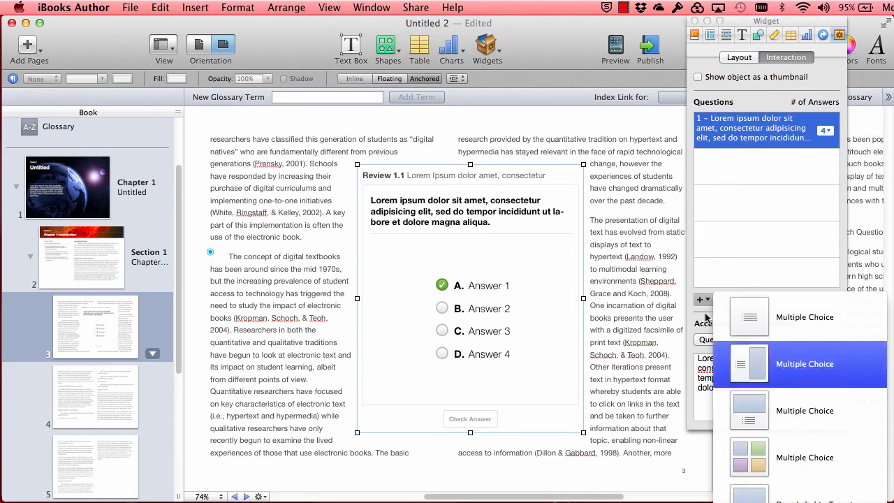
{"action": "left_click", "coordinate": [733, 492]}
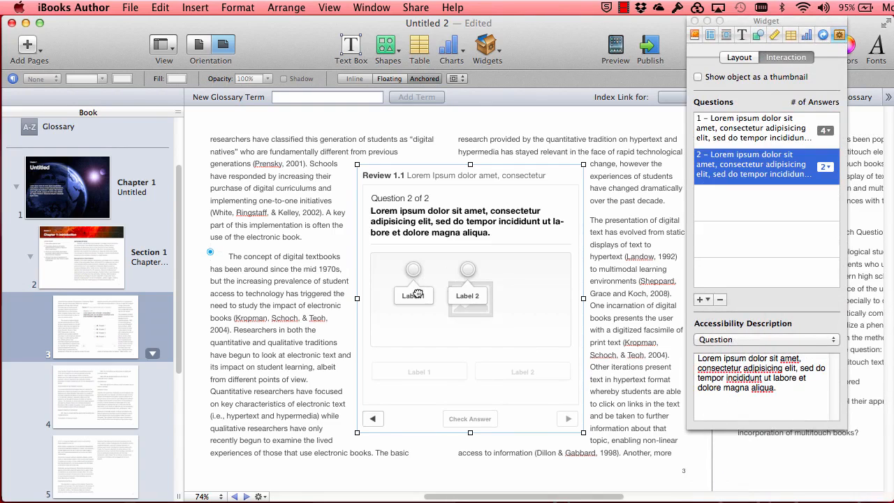
{"action": "left_click_drag", "start_coordinate": [468, 312], "coordinate": [483, 311]}
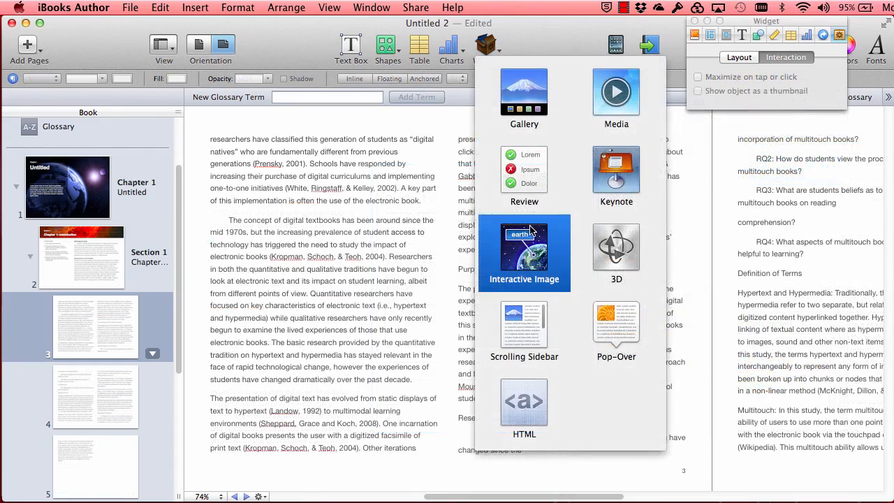
Step: Insert a Keynote widget in place of the Review widget and load the Ap Review 2 presentation from Finder's Economics folder
{"action": "left_click", "coordinate": [625, 169]}
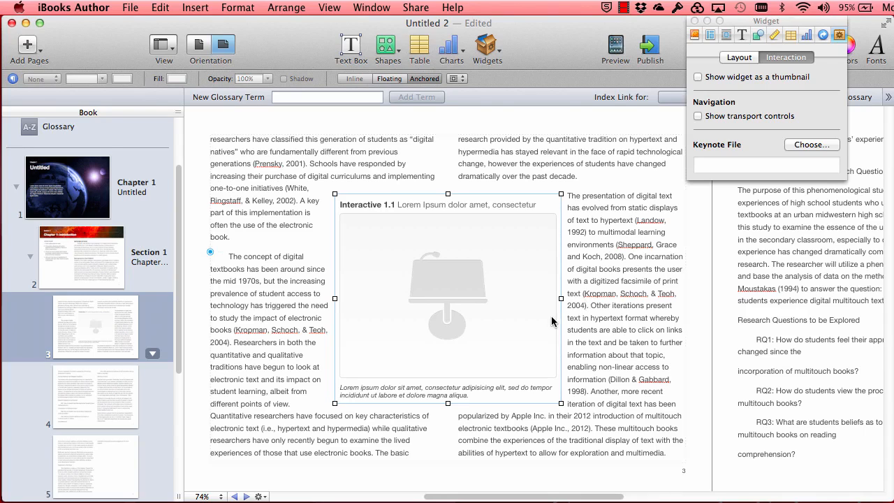
{"action": "key", "text": "super+Tab"}
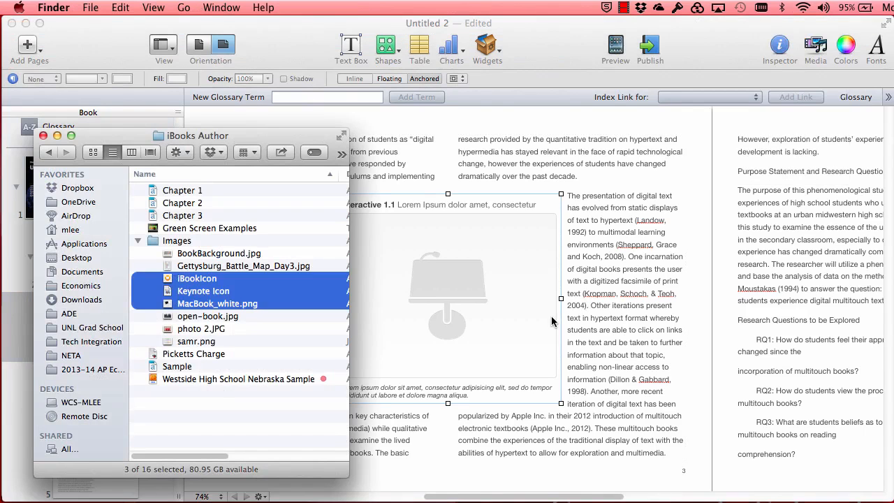
{"action": "left_click", "coordinate": [168, 395]}
{"action": "left_click", "coordinate": [84, 285]}
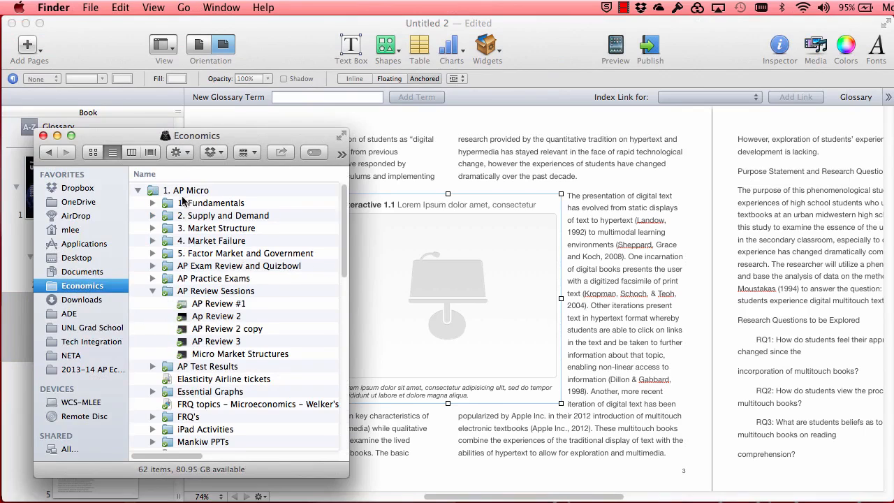
{"action": "left_click_drag", "start_coordinate": [211, 318], "coordinate": [456, 291]}
{"action": "left_click", "coordinate": [502, 263]}
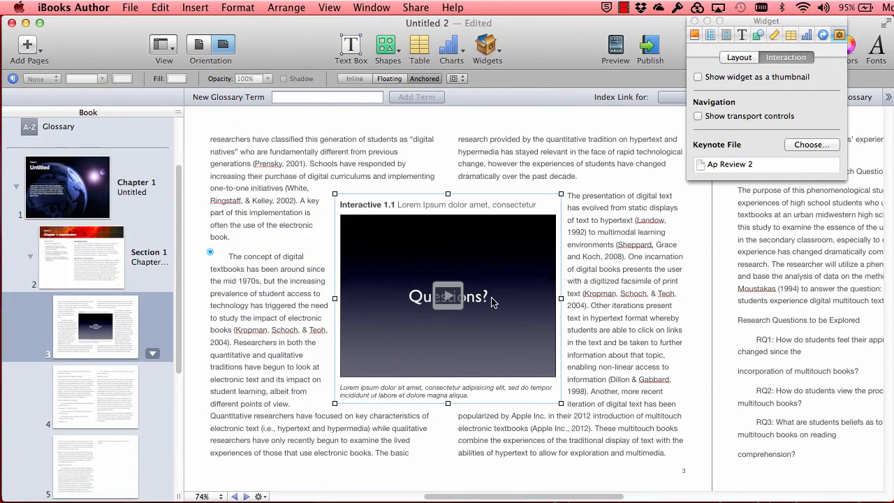
Step: Replace the Keynote widget with an Interactive Image widget positioned over page 3's text area
{"action": "left_click", "coordinate": [452, 298]}
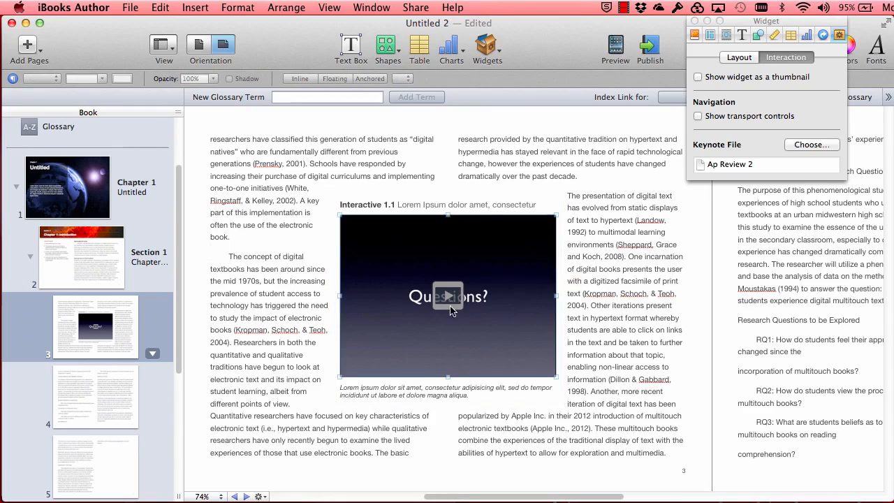
{"action": "key", "text": "Delete"}
{"action": "left_click", "coordinate": [487, 49]}
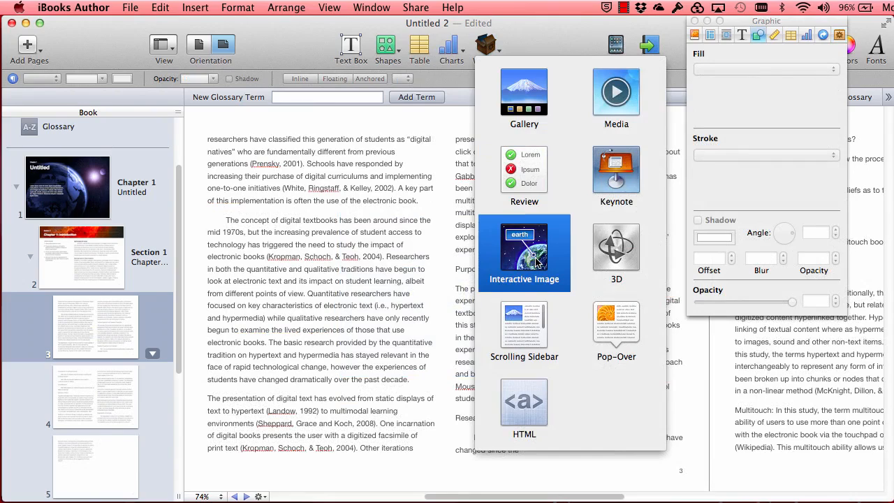
{"action": "left_click", "coordinate": [537, 259]}
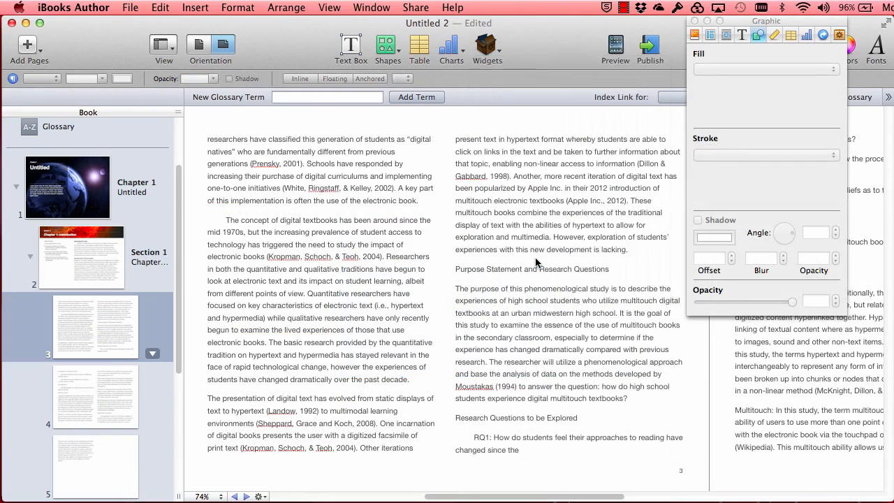
{"action": "left_click_drag", "start_coordinate": [508, 275], "coordinate": [388, 164]}
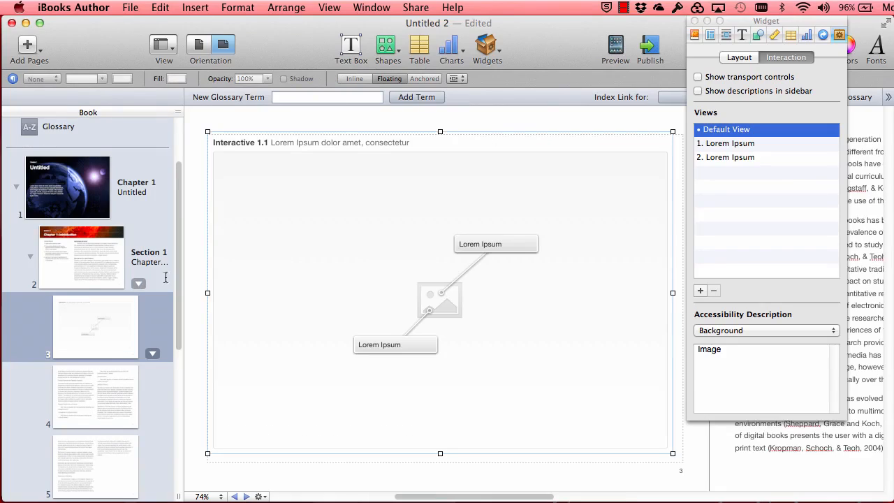
Step: Look through pages 3 to 6 to check how the section's text flows around the Interactive Image widget
{"action": "left_click", "coordinate": [130, 271]}
{"action": "left_click", "coordinate": [108, 302]}
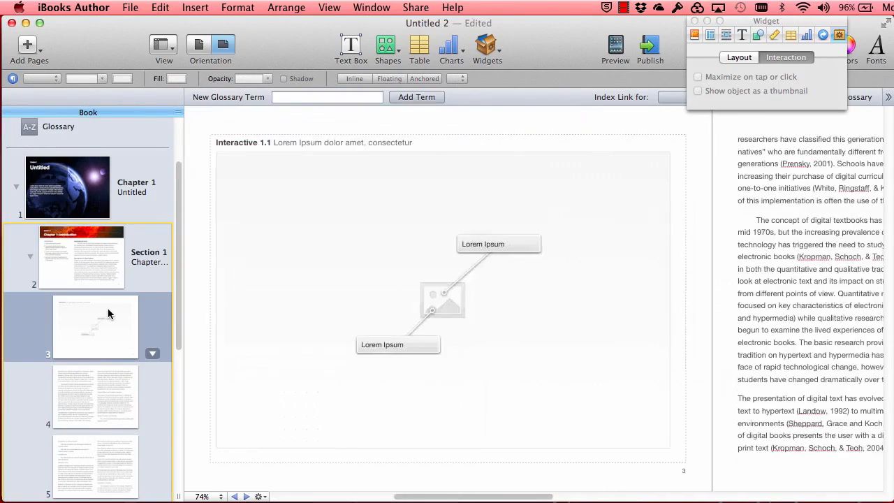
{"action": "left_click", "coordinate": [102, 371]}
{"action": "scroll", "coordinate": [496, 363], "scroll_direction": "right", "scroll_amount": 12}
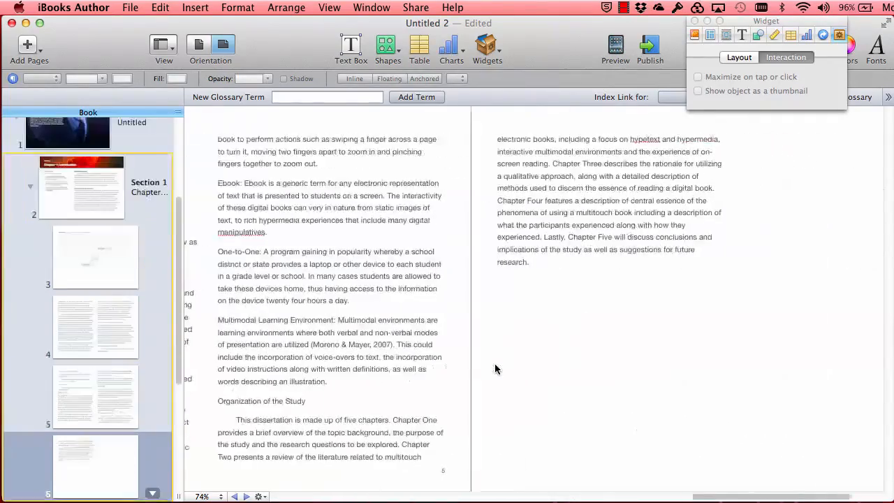
{"action": "scroll", "coordinate": [495, 364], "scroll_direction": "left", "scroll_amount": 10}
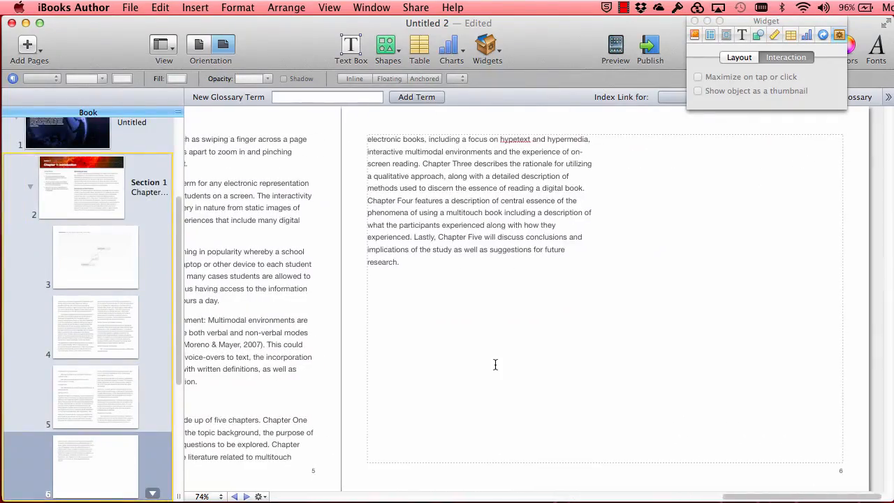
{"action": "scroll", "coordinate": [495, 364], "scroll_direction": "left", "scroll_amount": 6}
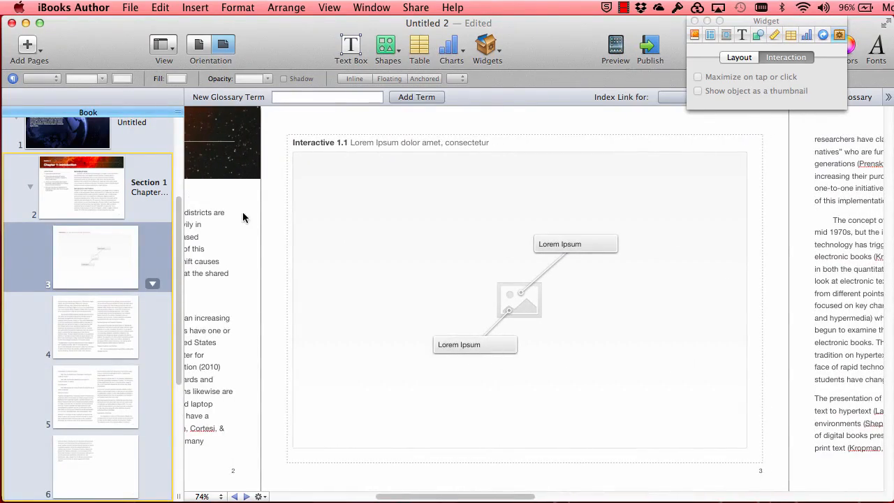
{"action": "scroll", "coordinate": [605, 309], "scroll_direction": "right", "scroll_amount": 3}
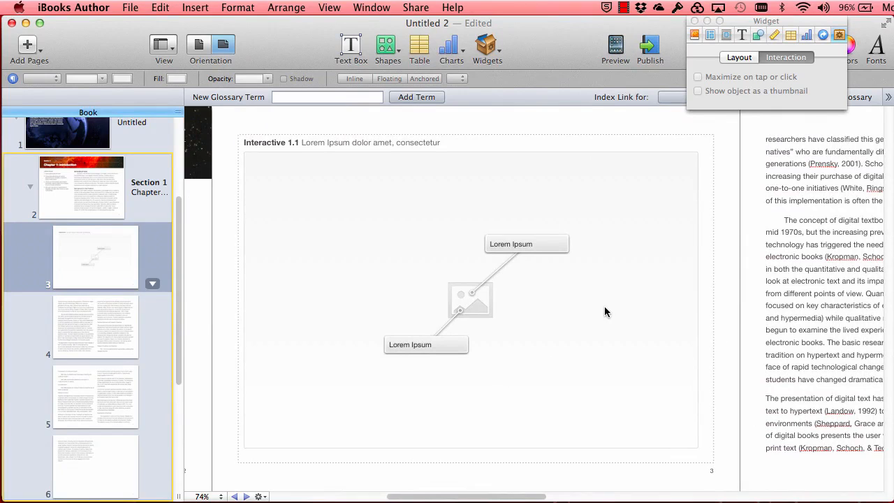
Step: Fill the Interactive Image widget with Gettysburg_Battle_Map_Day3.jpg from the Images folder in Finder
{"action": "key", "text": "super+Tab"}
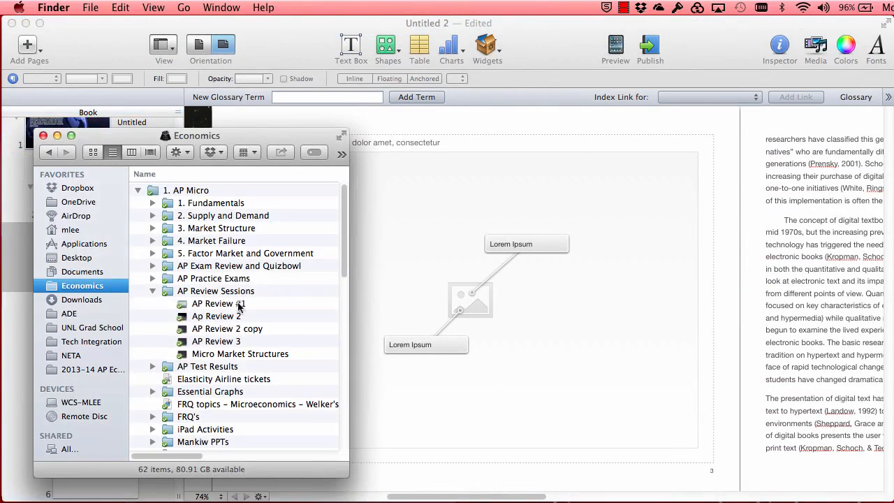
{"action": "left_click", "coordinate": [48, 152]}
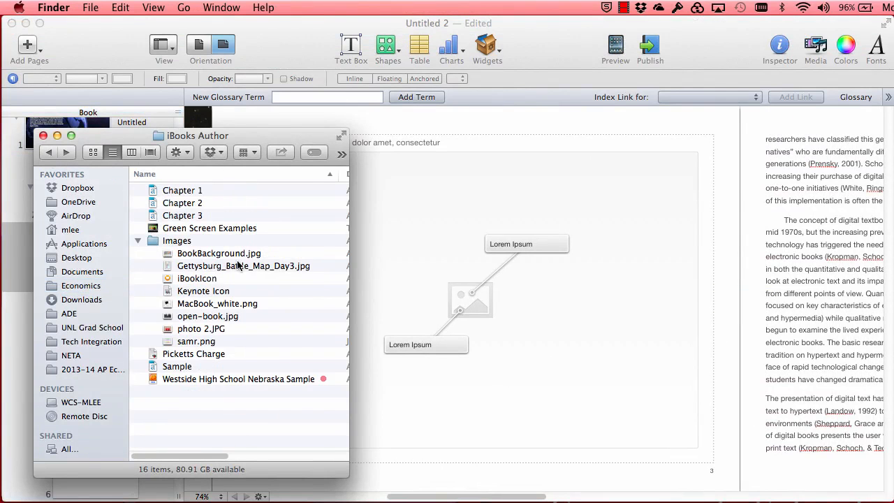
{"action": "left_click", "coordinate": [195, 254]}
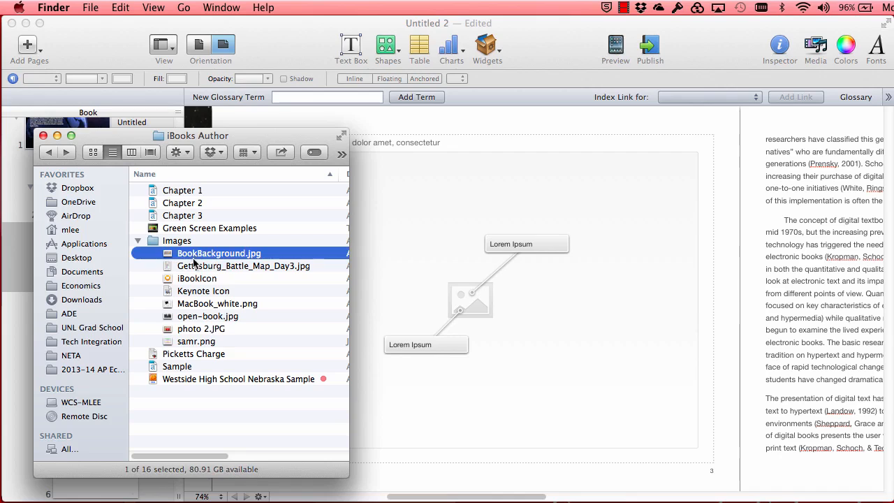
{"action": "left_click", "coordinate": [196, 266]}
{"action": "left_click_drag", "start_coordinate": [196, 267], "coordinate": [419, 279]}
{"action": "left_click", "coordinate": [576, 56]}
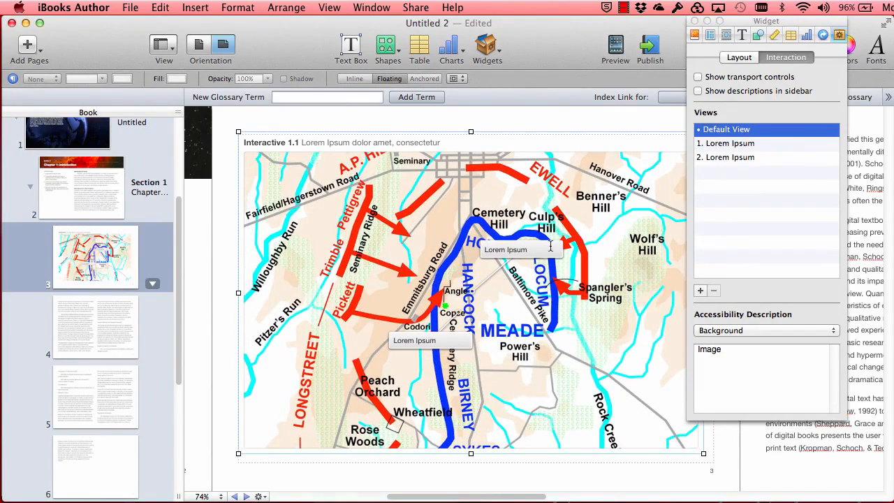
Step: Point the first label's marker at Pickett on the map and title the label "Pickett's Charge"
{"action": "left_click", "coordinate": [418, 341]}
{"action": "double_click", "coordinate": [418, 340]}
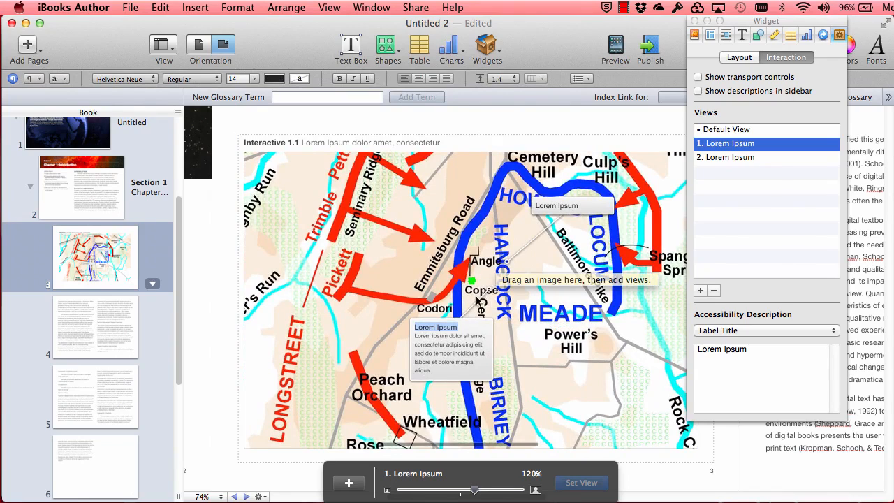
{"action": "left_click_drag", "start_coordinate": [493, 285], "coordinate": [346, 268]}
{"action": "double_click", "coordinate": [439, 328]}
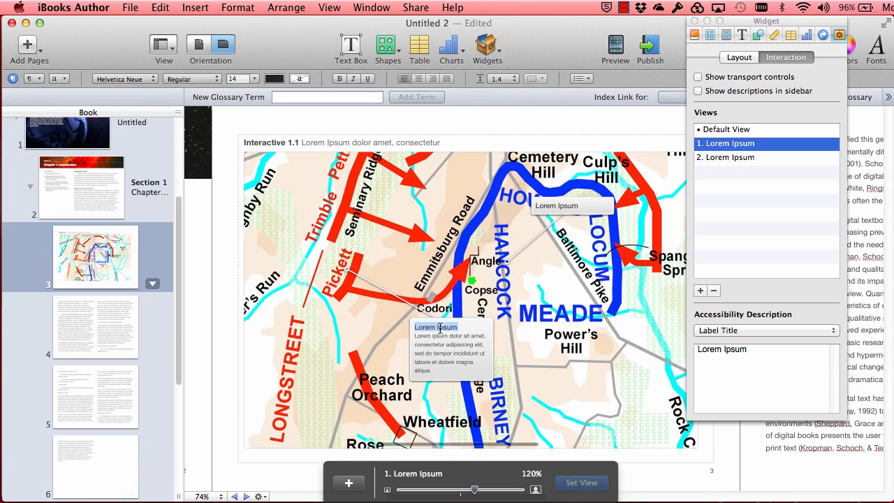
{"action": "type", "text": "Pickett's Charge"}
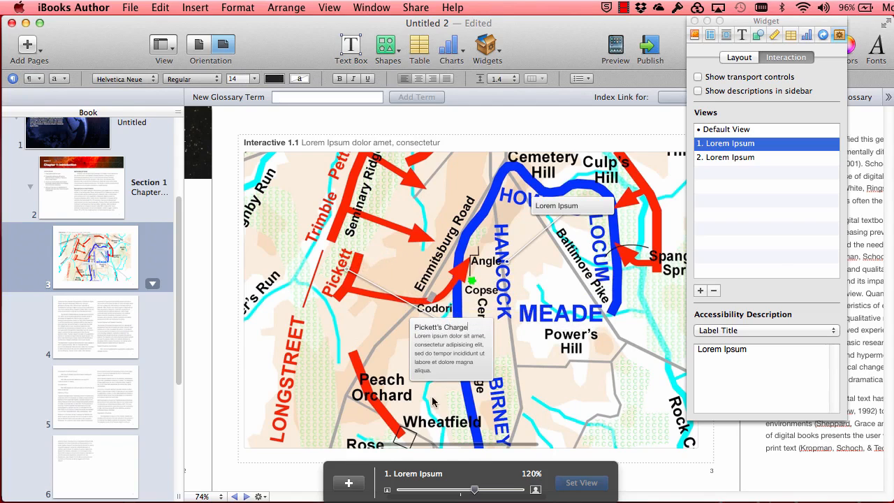
Step: Replace the Pickett's Charge label's placeholder description with the full text of the Picketts Charge document, and widen the label to fit
{"action": "key", "text": "super+Tab"}
{"action": "double_click", "coordinate": [199, 355]}
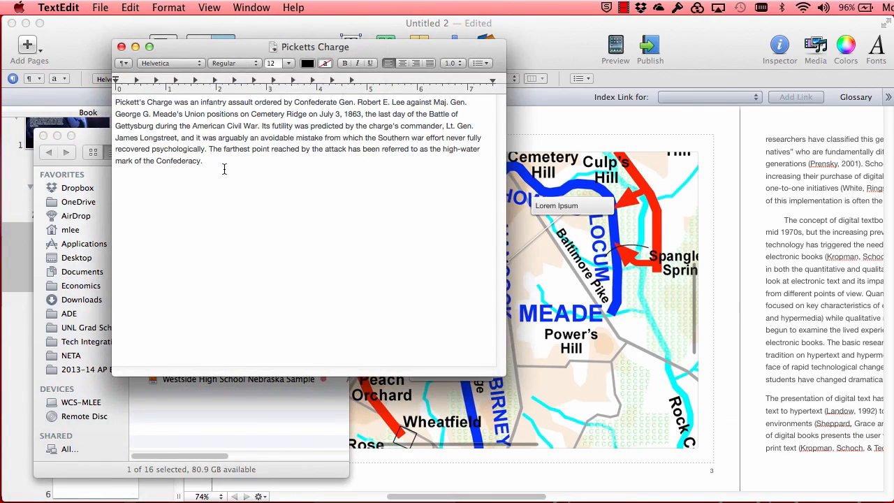
{"action": "key", "text": "super+a"}
{"action": "key", "text": "super+Tab"}
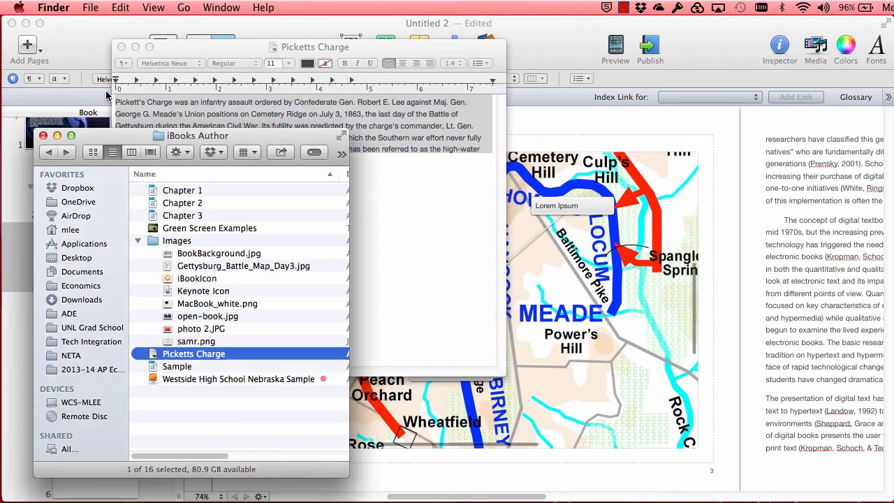
{"action": "left_click", "coordinate": [578, 48]}
{"action": "triple_click", "coordinate": [462, 363]}
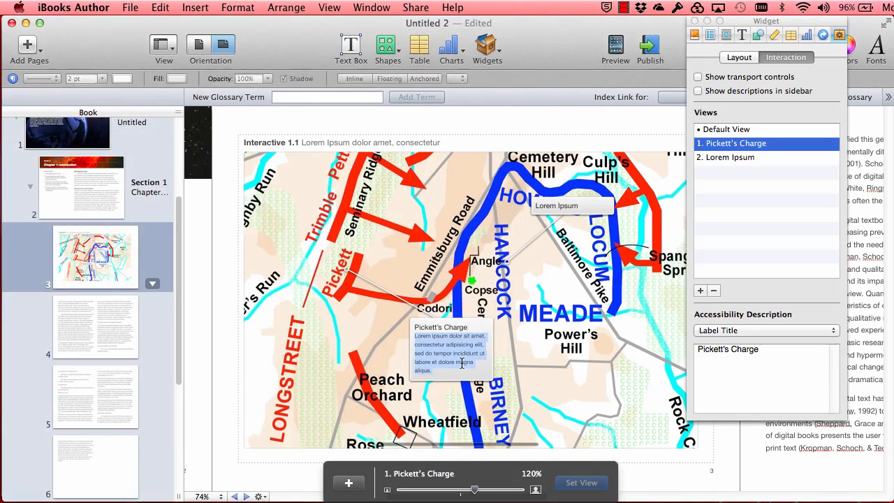
{"action": "key", "text": "super+v"}
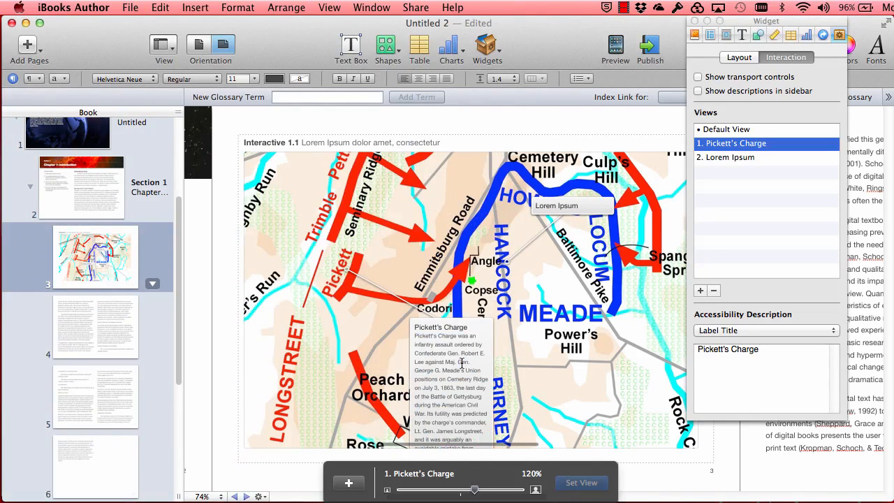
{"action": "key", "text": "Escape"}
{"action": "left_click_drag", "start_coordinate": [493, 418], "coordinate": [559, 404]}
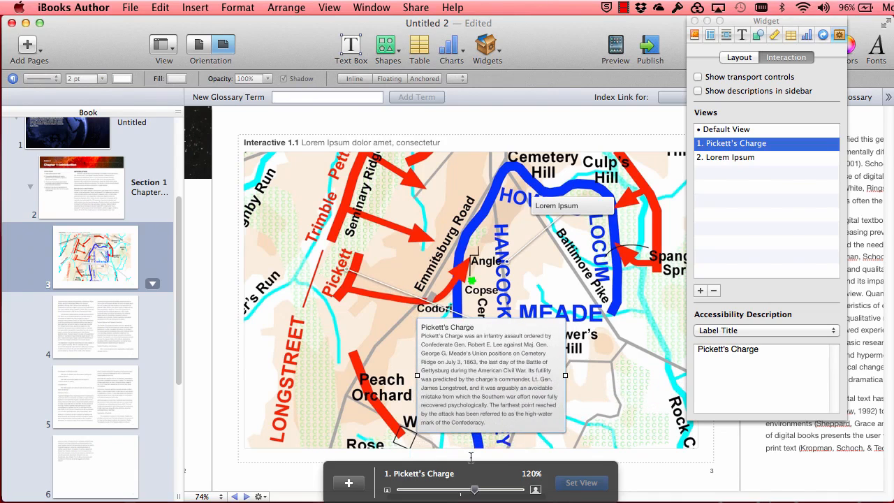
Step: Save the Pickett's Charge view at 162% zoom with its label moved close to Pickett, and try it from the Default View
{"action": "left_click_drag", "start_coordinate": [475, 489], "coordinate": [505, 490]}
{"action": "left_click_drag", "start_coordinate": [301, 349], "coordinate": [481, 363]}
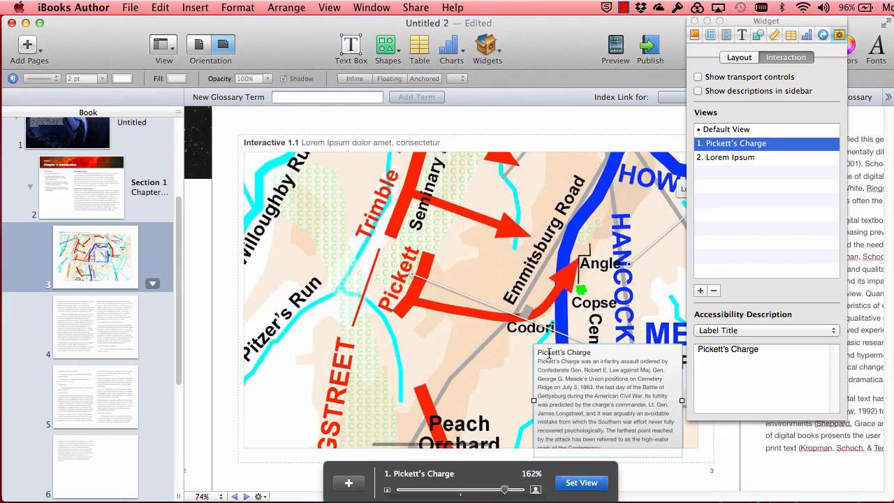
{"action": "left_click_drag", "start_coordinate": [549, 343], "coordinate": [440, 285]}
{"action": "left_click", "coordinate": [582, 485]}
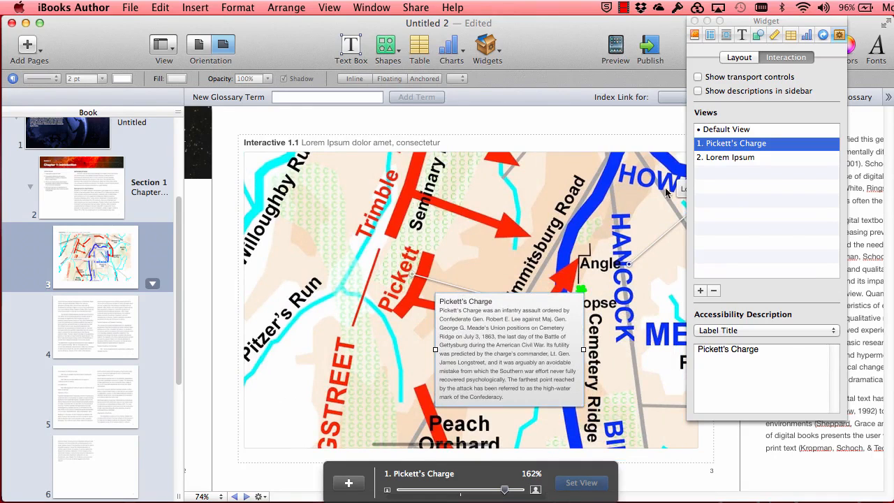
{"action": "left_click", "coordinate": [731, 129]}
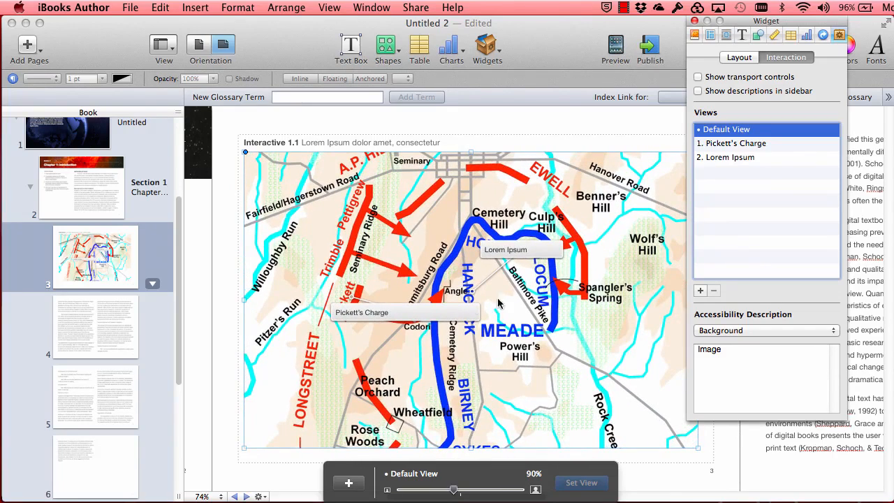
{"action": "left_click", "coordinate": [375, 314]}
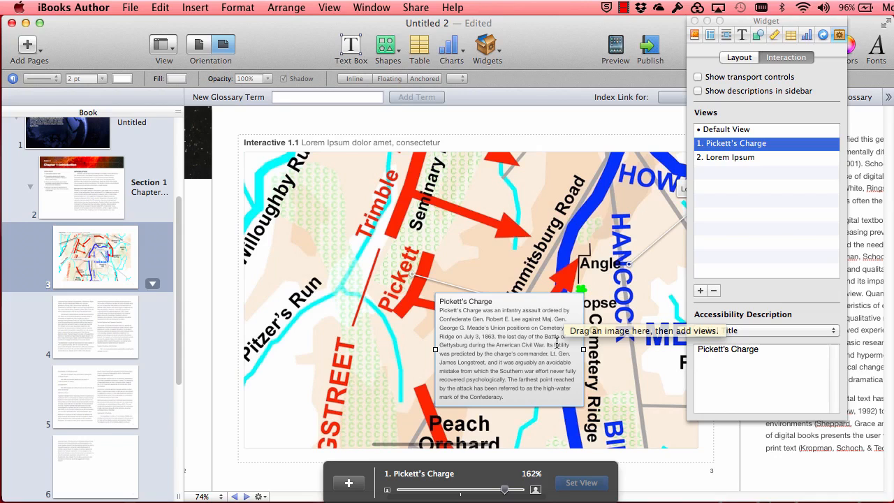
Step: Deselect the interactive map and look over the widget types available for the page, including 3D and HTML
{"action": "scroll", "coordinate": [531, 352], "scroll_direction": "down", "scroll_amount": 1}
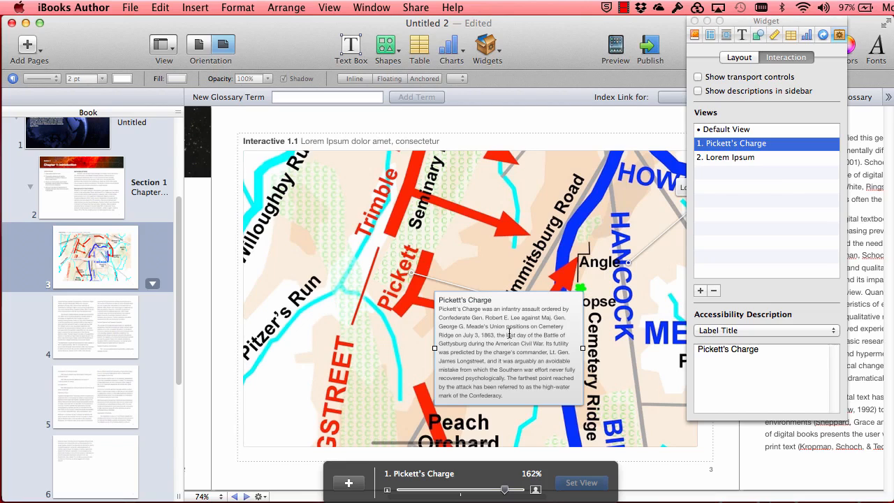
{"action": "left_click", "coordinate": [501, 112]}
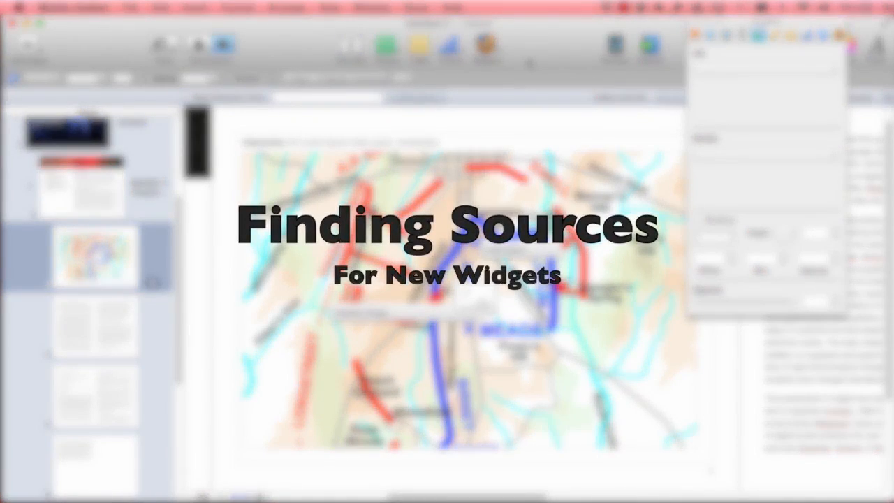
{"action": "left_click", "coordinate": [486, 46]}
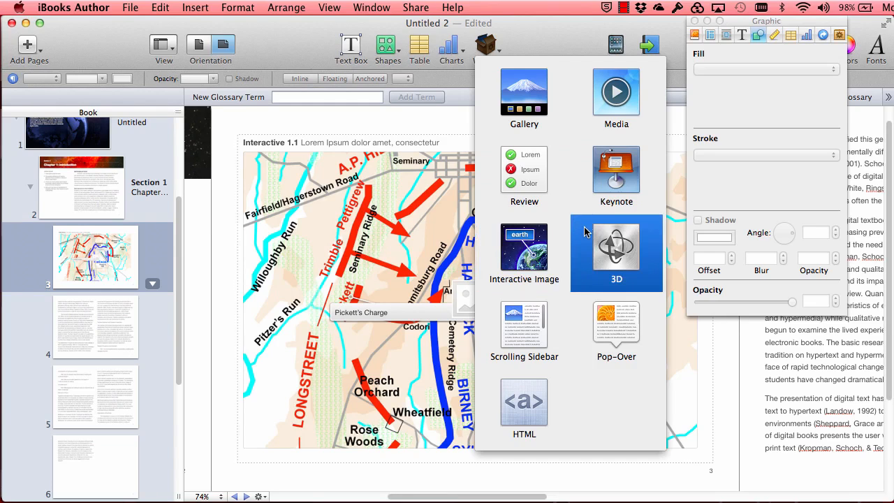
{"action": "left_click", "coordinate": [563, 50]}
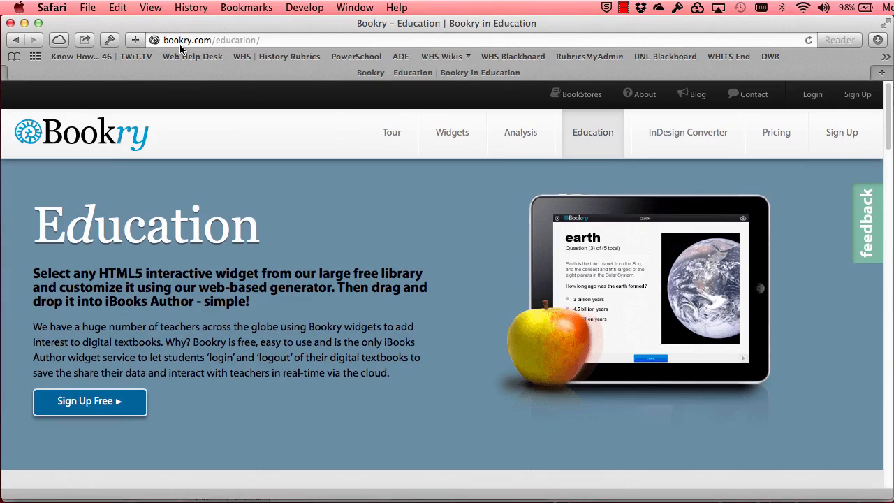
Step: In Safari, go from Bookry's Education page to the site's home page and look through its feature overview
{"action": "left_click", "coordinate": [130, 137]}
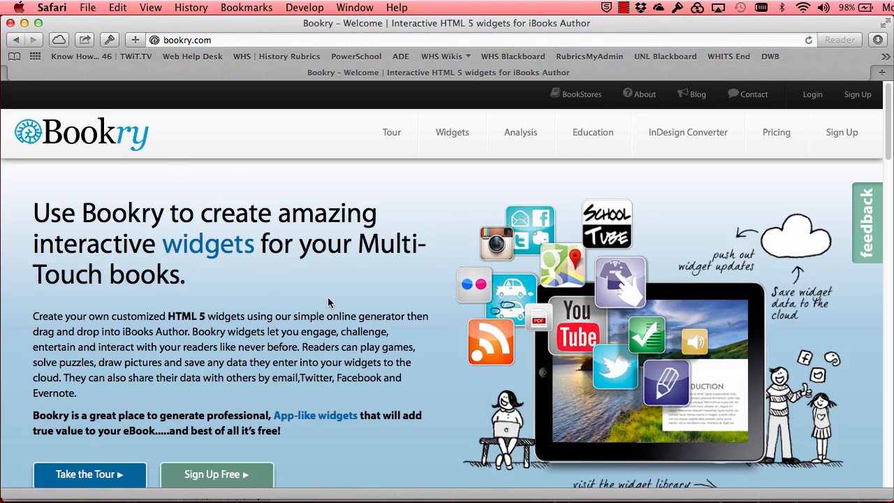
{"action": "scroll", "coordinate": [328, 302], "scroll_direction": "down", "scroll_amount": 5}
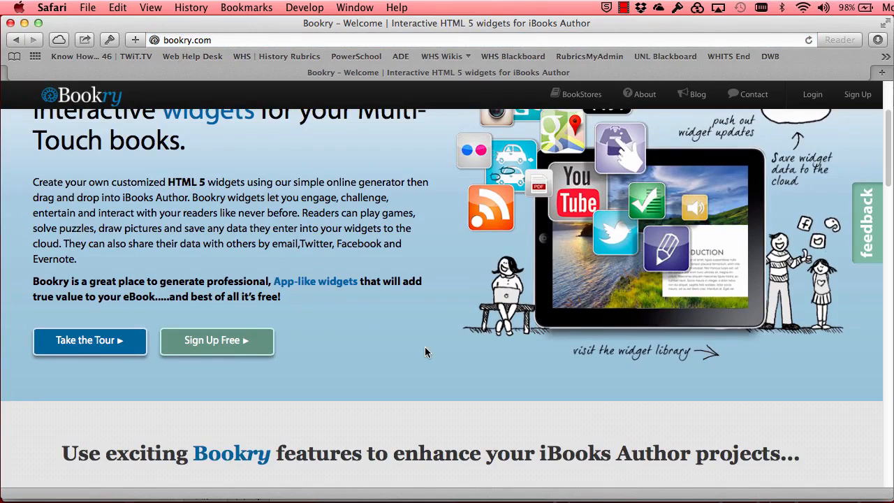
{"action": "scroll", "coordinate": [425, 347], "scroll_direction": "down", "scroll_amount": 10}
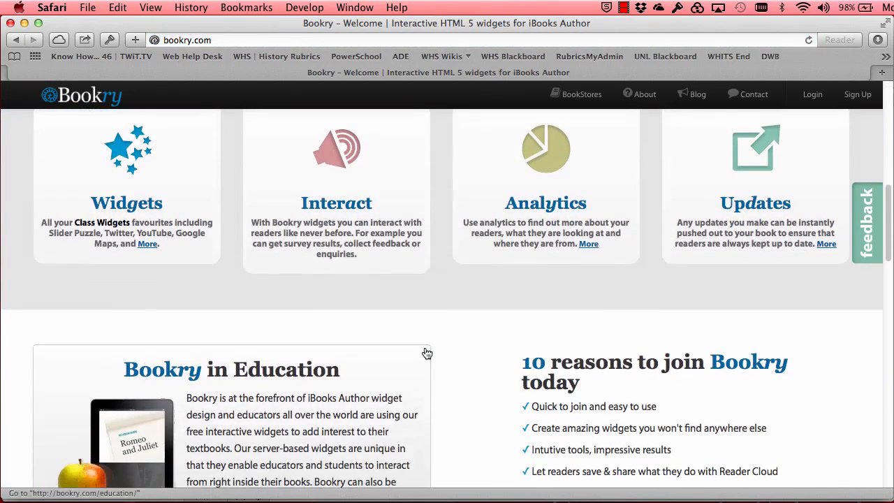
{"action": "scroll", "coordinate": [427, 353], "scroll_direction": "down", "scroll_amount": 4}
{"action": "scroll", "coordinate": [424, 352], "scroll_direction": "up", "scroll_amount": 15}
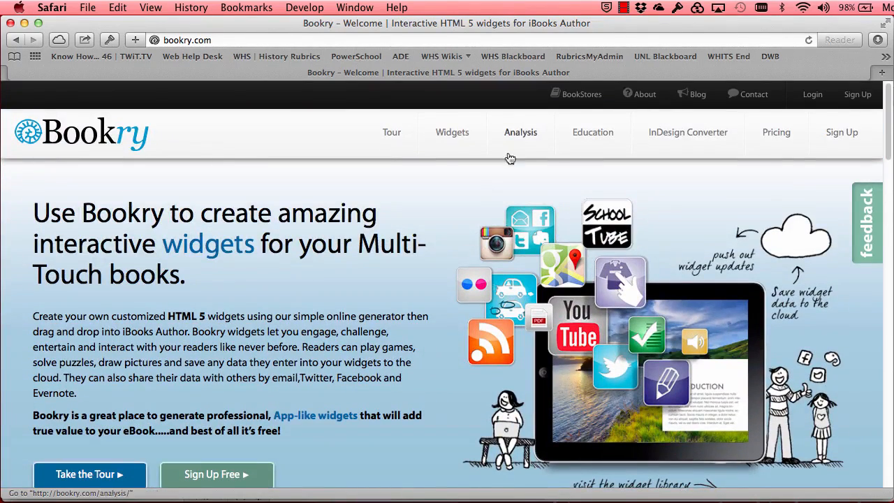
Step: Open Bookry's Education page, follow its free sign-up link and look over the registration form
{"action": "left_click", "coordinate": [582, 136]}
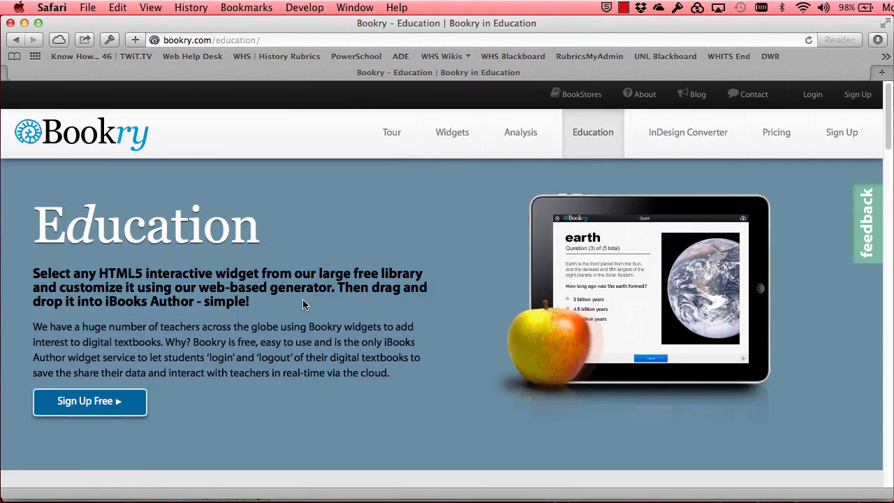
{"action": "left_click", "coordinate": [109, 401]}
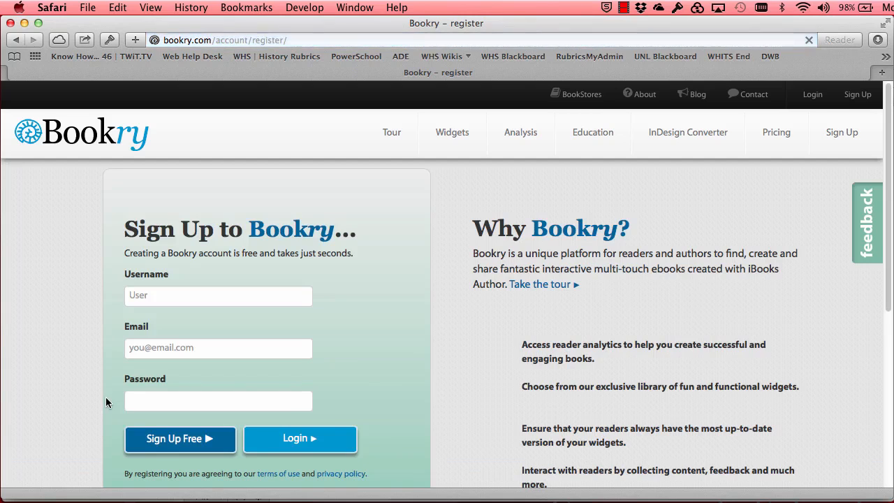
{"action": "scroll", "coordinate": [207, 383], "scroll_direction": "down", "scroll_amount": 3}
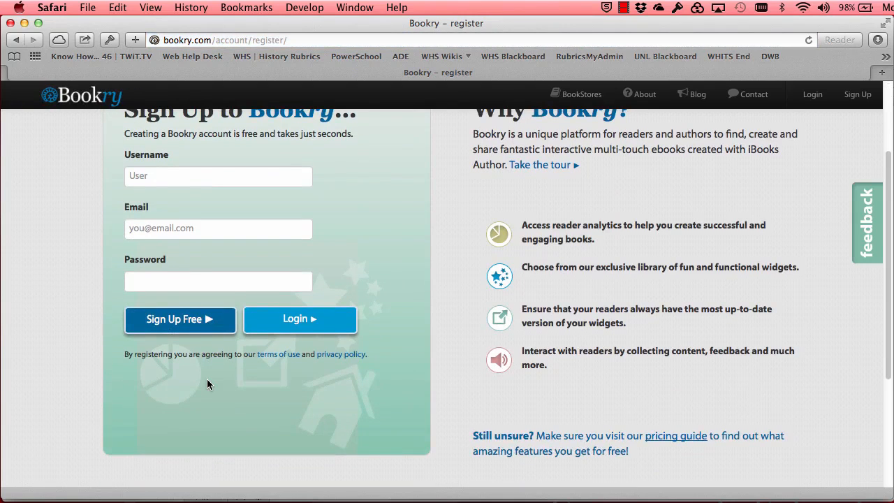
{"action": "scroll", "coordinate": [207, 379], "scroll_direction": "up", "scroll_amount": 3}
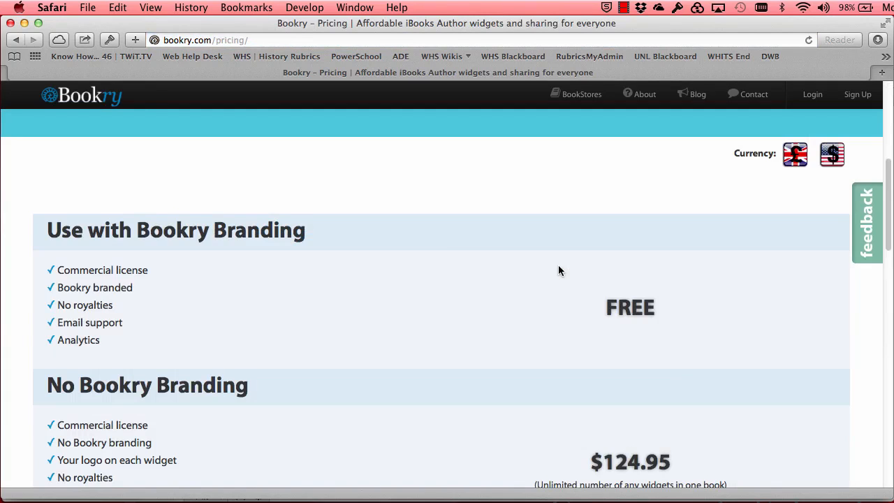
Step: Review the Bookry pricing page, comparing the Use with Bookry Branding and No Bookry Branding options
{"action": "scroll", "coordinate": [558, 271], "scroll_direction": "up", "scroll_amount": 5}
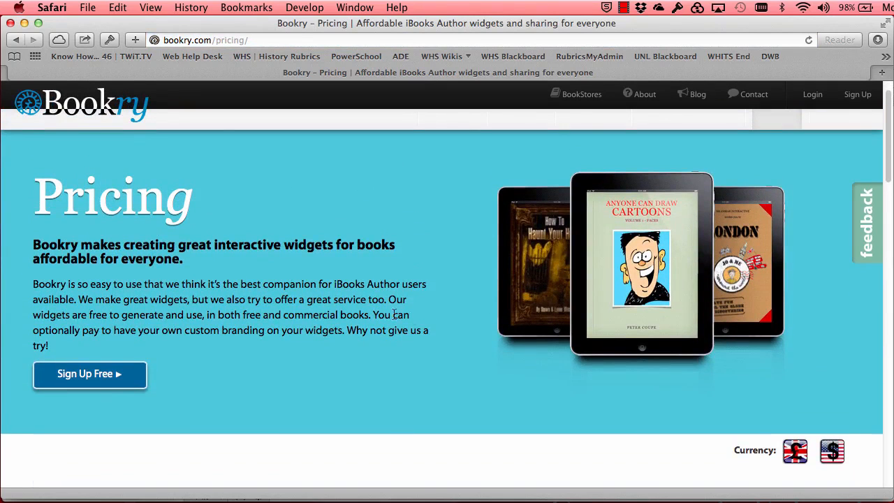
{"action": "scroll", "coordinate": [376, 313], "scroll_direction": "down", "scroll_amount": 5}
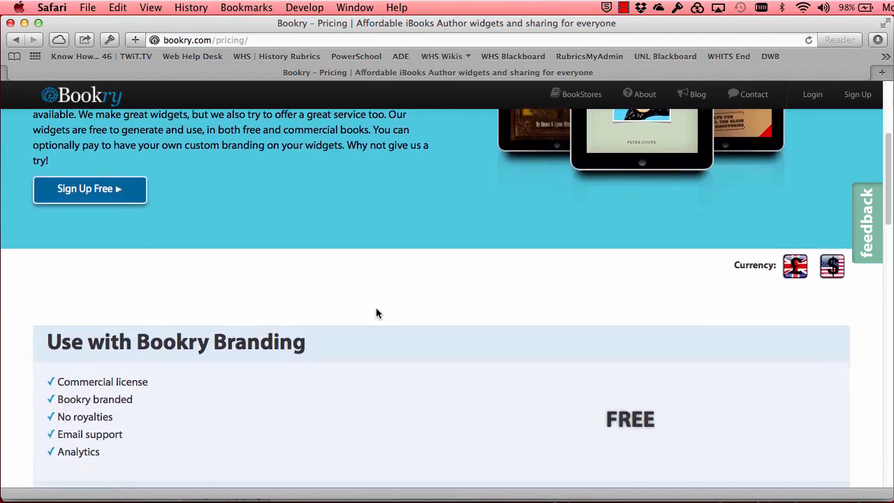
{"action": "scroll", "coordinate": [375, 313], "scroll_direction": "down", "scroll_amount": 3}
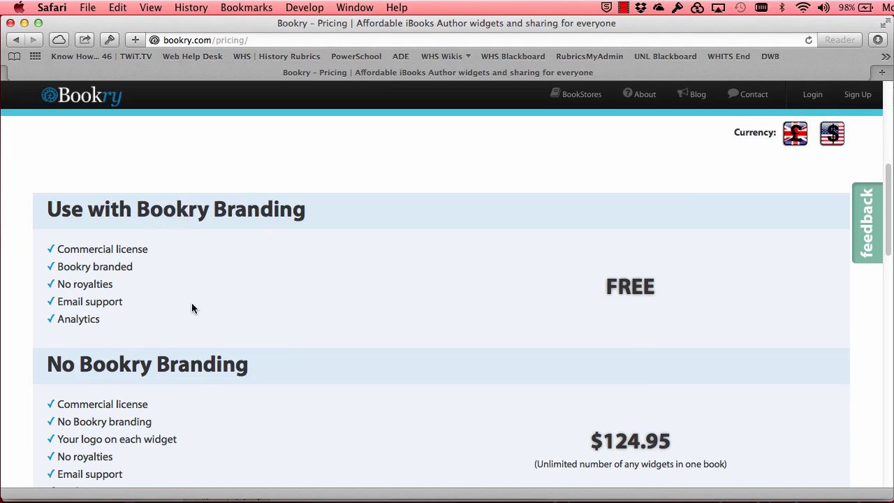
{"action": "scroll", "coordinate": [192, 308], "scroll_direction": "up", "scroll_amount": 10}
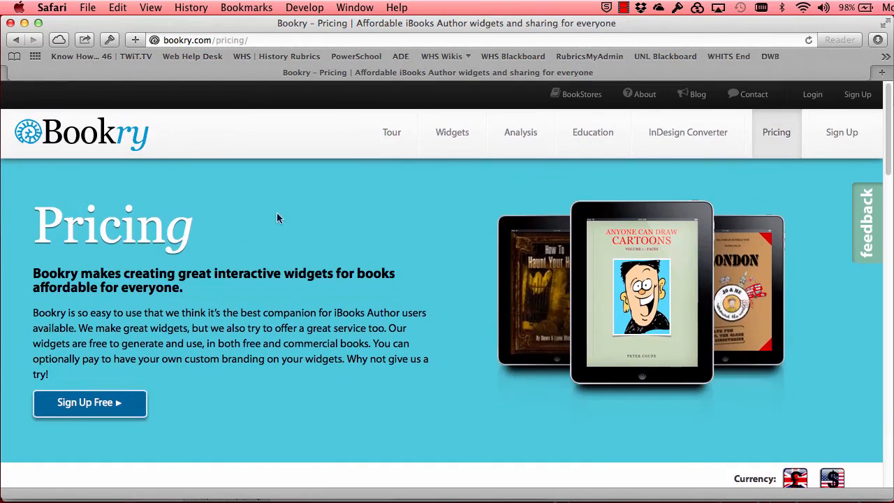
Step: Open Bookry's Widget Library and browse the available HTML5 widgets, from Guess The Word down to Twitter, returning to the page's start
{"action": "left_click", "coordinate": [452, 132]}
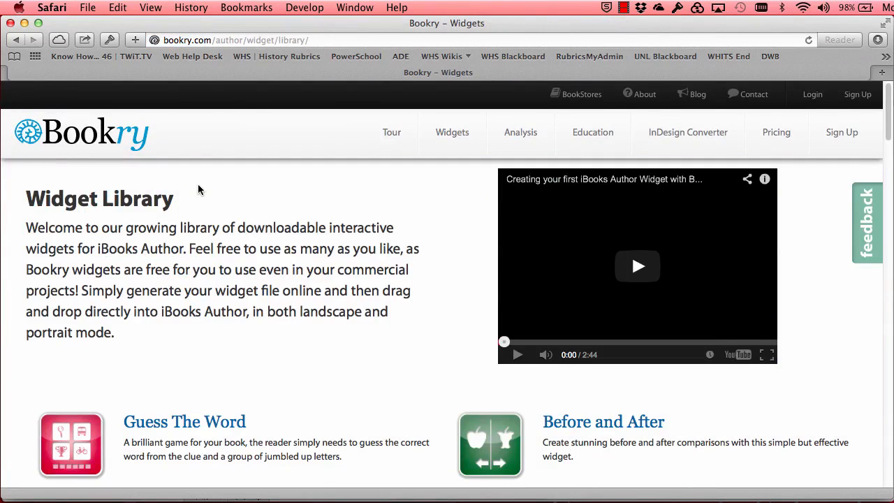
{"action": "scroll", "coordinate": [198, 184], "scroll_direction": "down", "scroll_amount": 5}
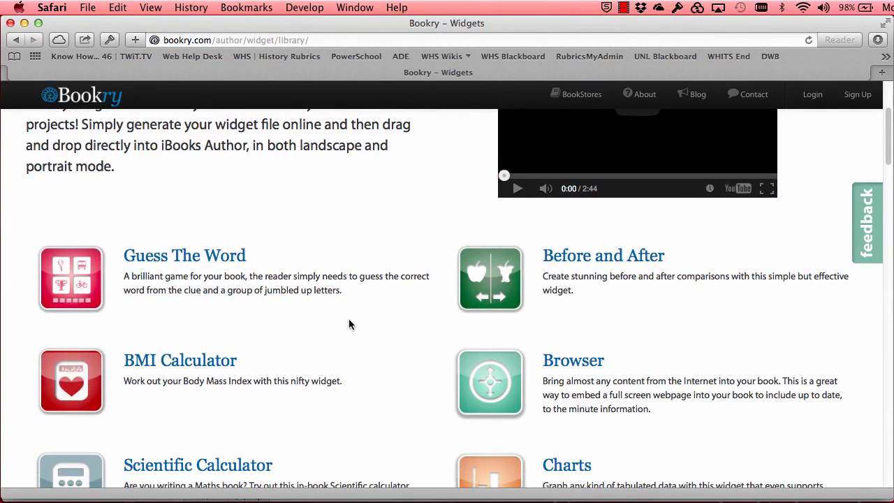
{"action": "scroll", "coordinate": [350, 324], "scroll_direction": "down", "scroll_amount": 3}
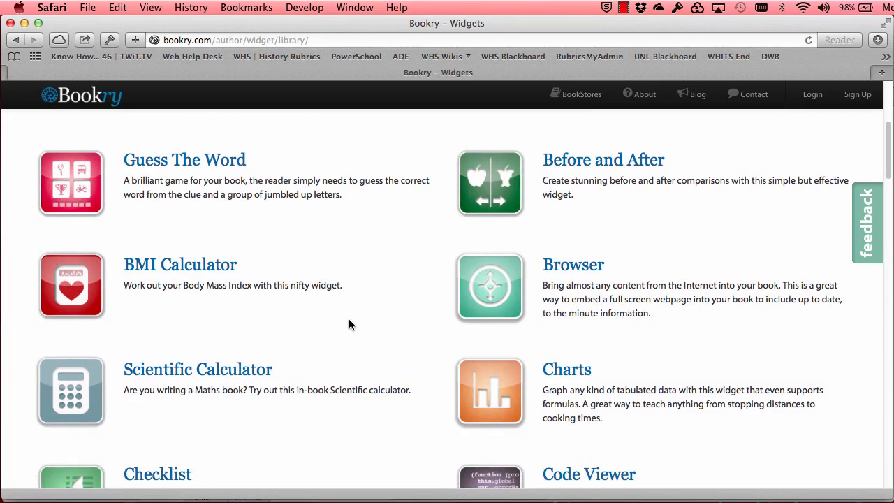
{"action": "scroll", "coordinate": [350, 324], "scroll_direction": "down", "scroll_amount": 4}
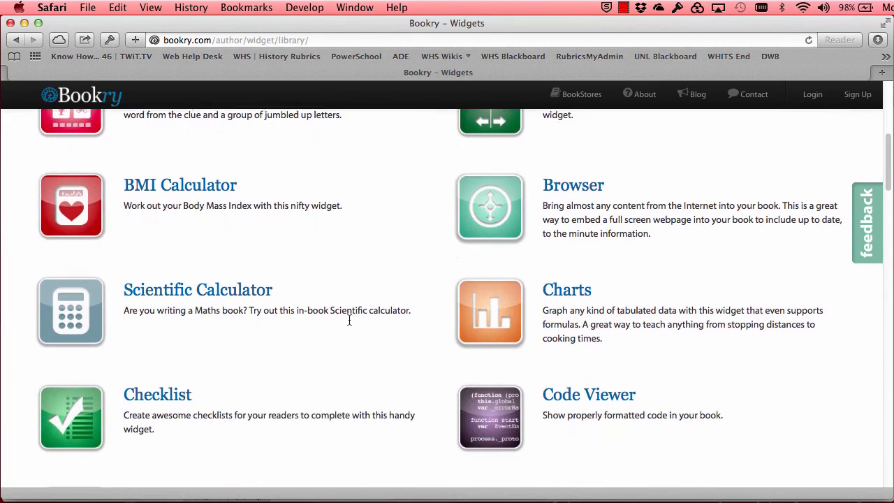
{"action": "scroll", "coordinate": [350, 324], "scroll_direction": "down", "scroll_amount": 4}
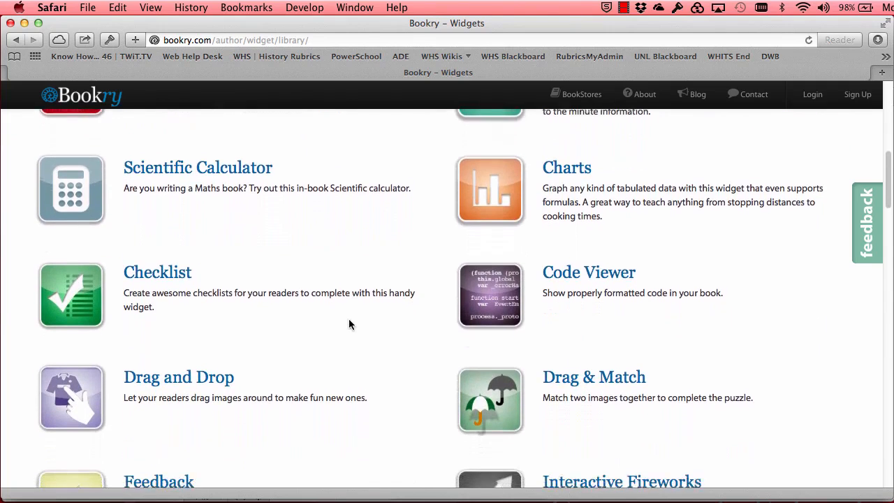
{"action": "scroll", "coordinate": [350, 323], "scroll_direction": "down", "scroll_amount": 3}
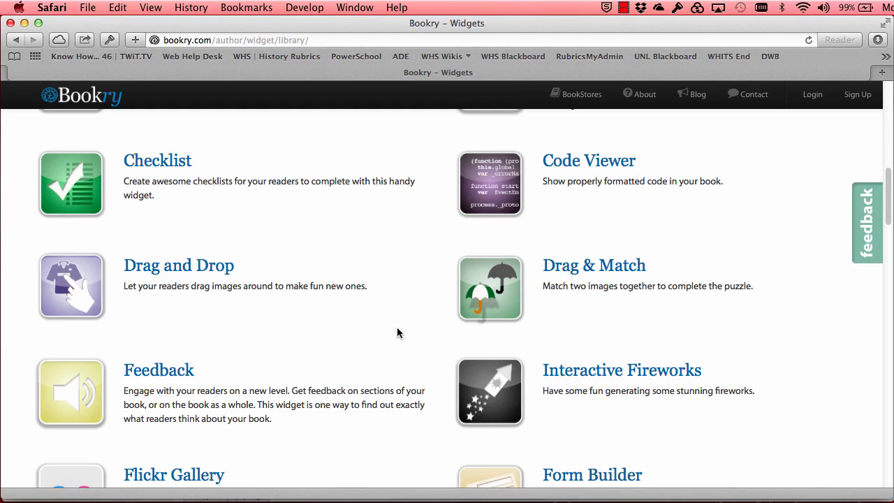
{"action": "scroll", "coordinate": [396, 327], "scroll_direction": "down", "scroll_amount": 7}
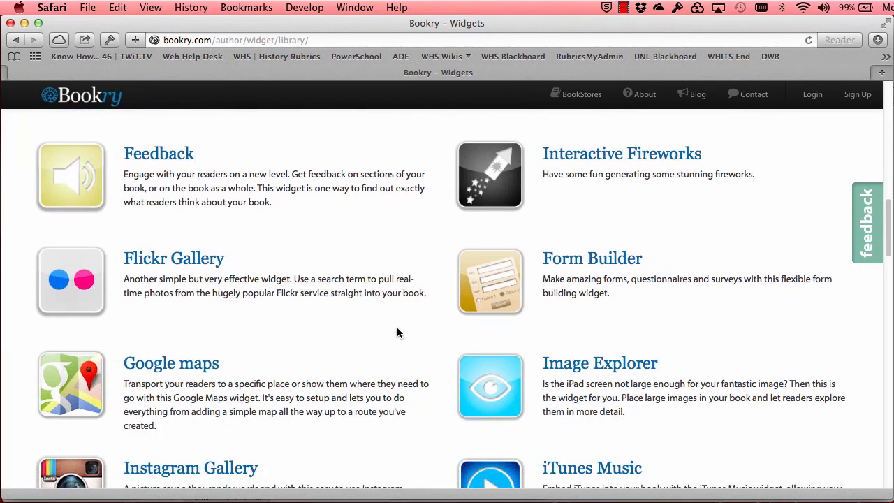
{"action": "scroll", "coordinate": [397, 332], "scroll_direction": "down", "scroll_amount": 4}
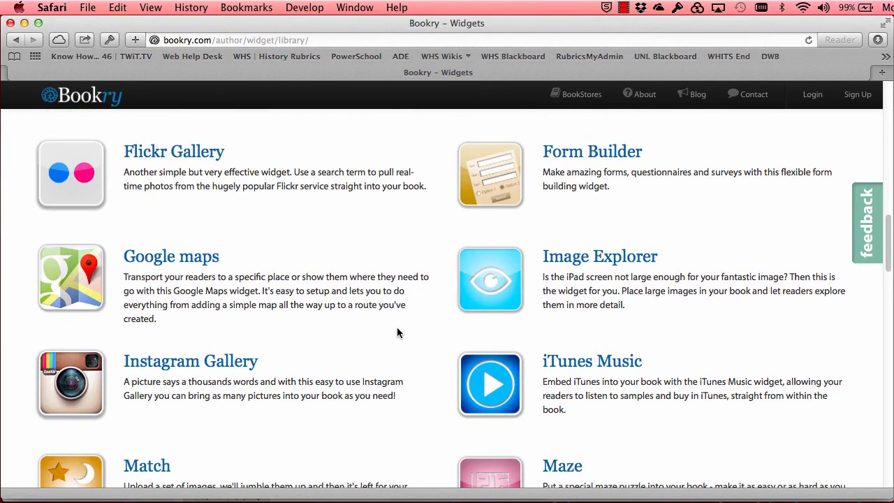
{"action": "scroll", "coordinate": [397, 333], "scroll_direction": "down", "scroll_amount": 9}
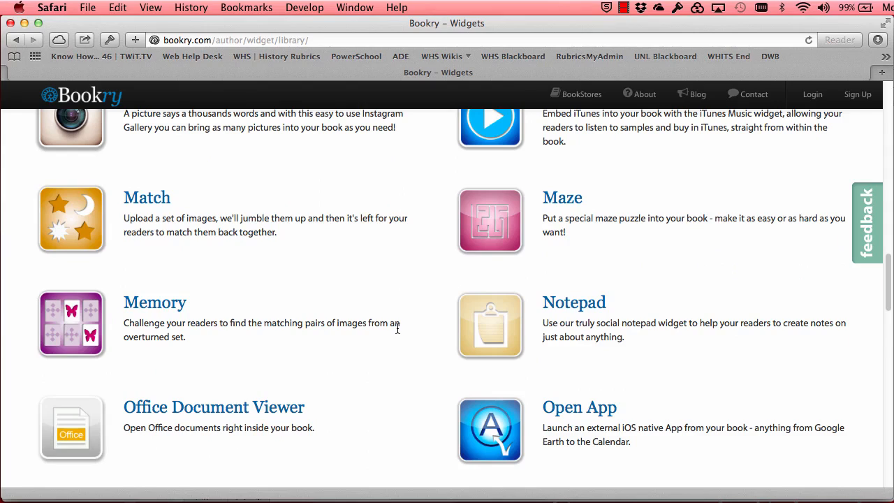
{"action": "scroll", "coordinate": [397, 328], "scroll_direction": "down", "scroll_amount": 10}
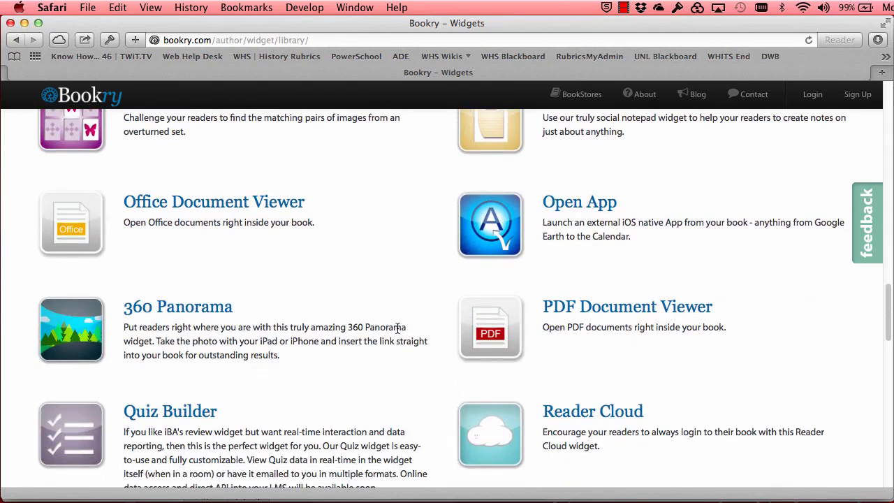
{"action": "scroll", "coordinate": [397, 332], "scroll_direction": "down", "scroll_amount": 3}
{"action": "scroll", "coordinate": [397, 333], "scroll_direction": "down", "scroll_amount": 9}
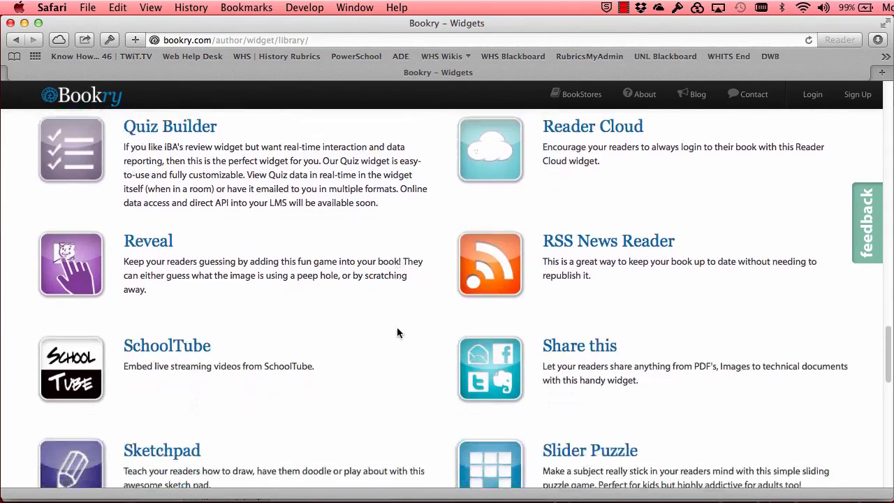
{"action": "scroll", "coordinate": [396, 329], "scroll_direction": "down", "scroll_amount": 3}
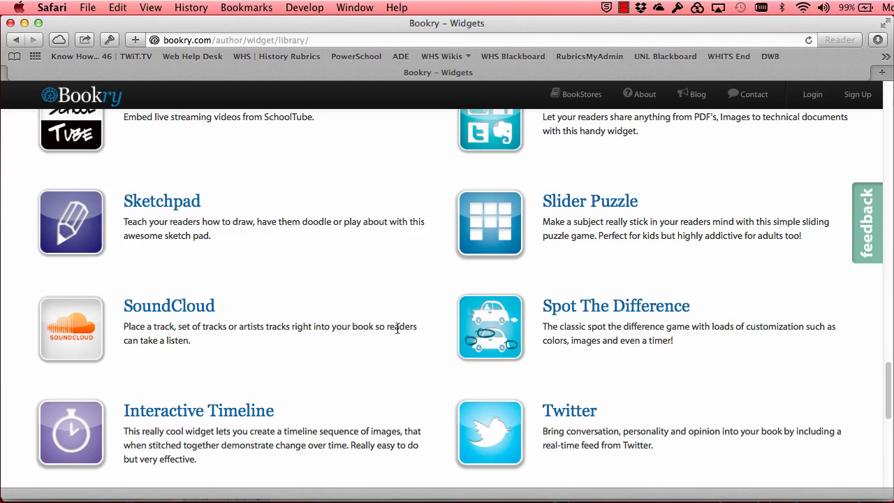
{"action": "scroll", "coordinate": [397, 328], "scroll_direction": "up", "scroll_amount": 15}
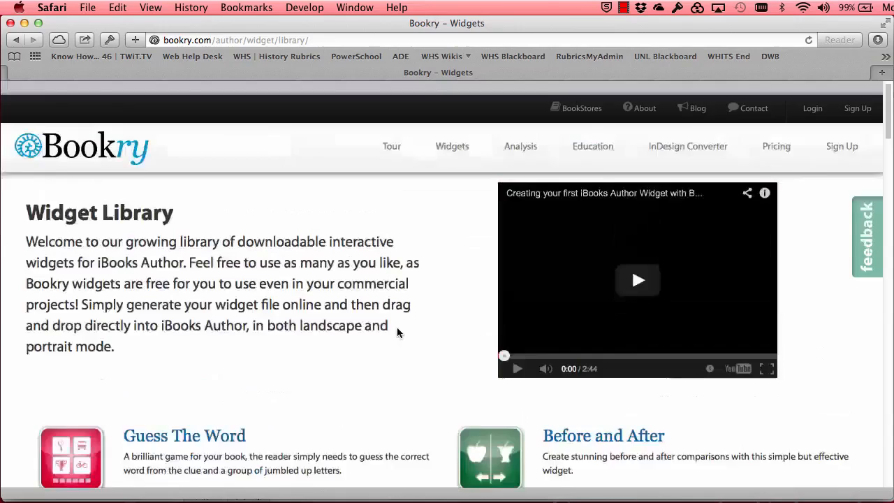